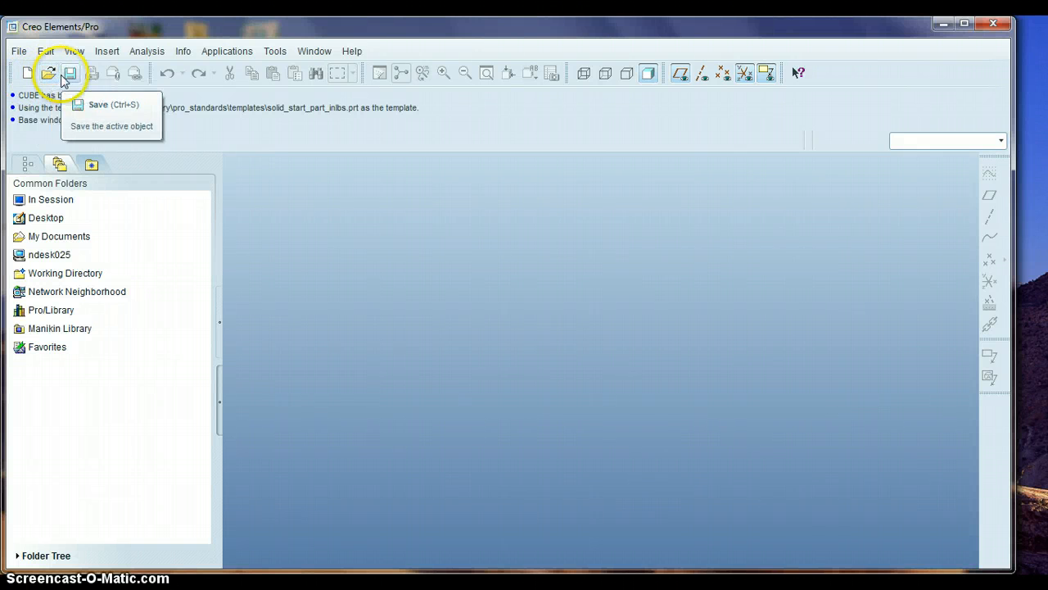
left_click(70, 73)
left_click(17, 52)
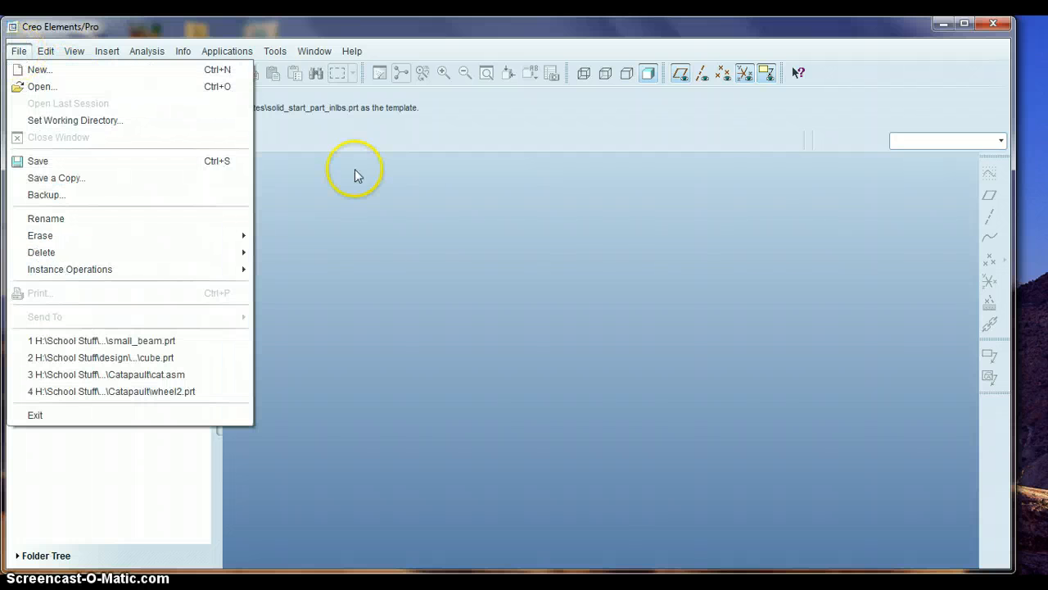
left_click(362, 197)
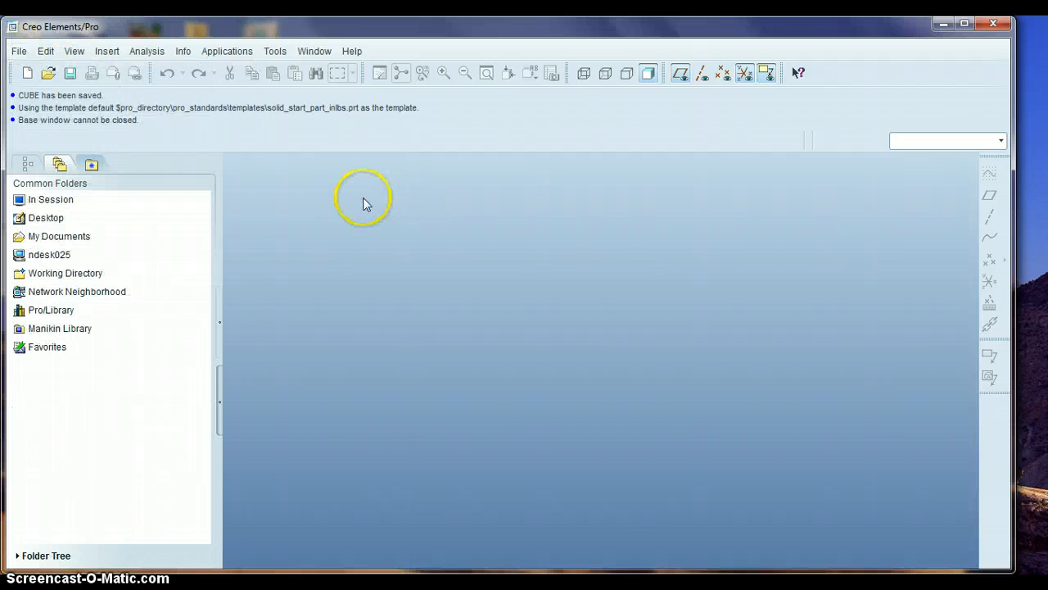
- Create a new solid part named body with the default template
left_click(29, 74)
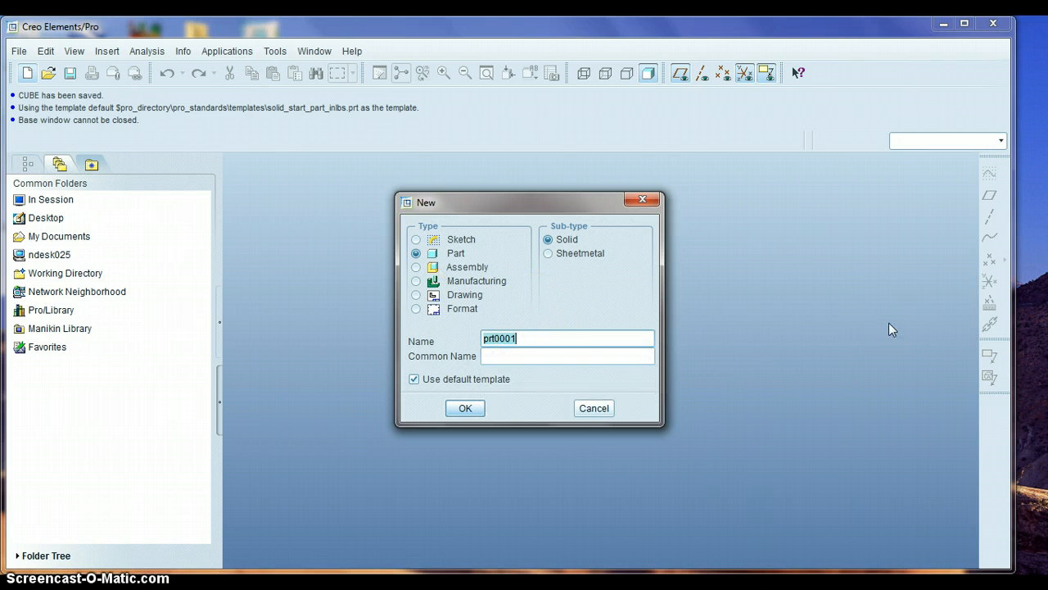
type("body")
key("Return")
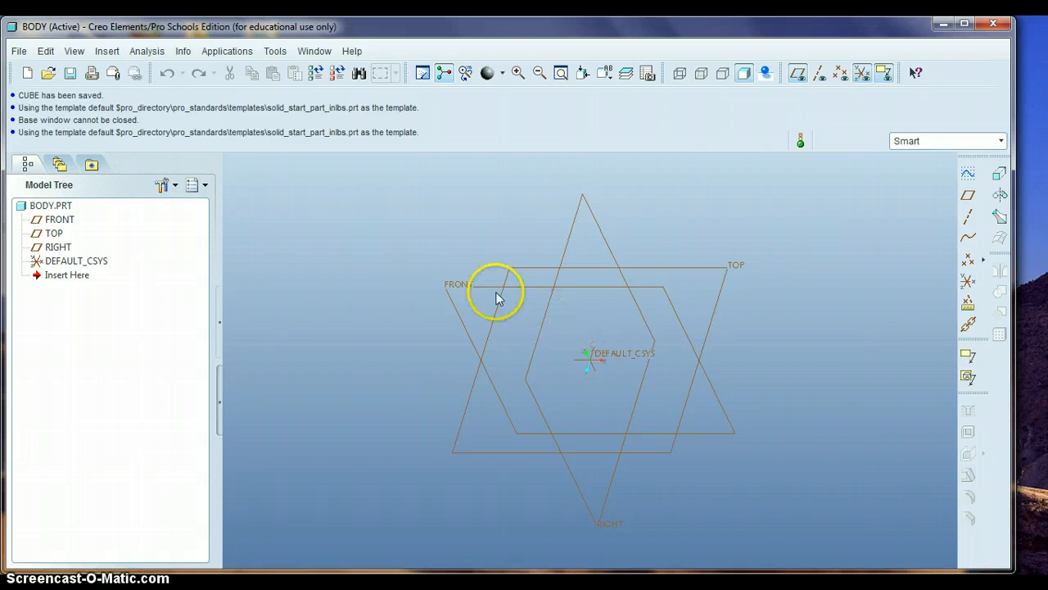
- Start a sketch on the FRONT plane, using the TOP plane as the reference with Top orientation
left_click(459, 286)
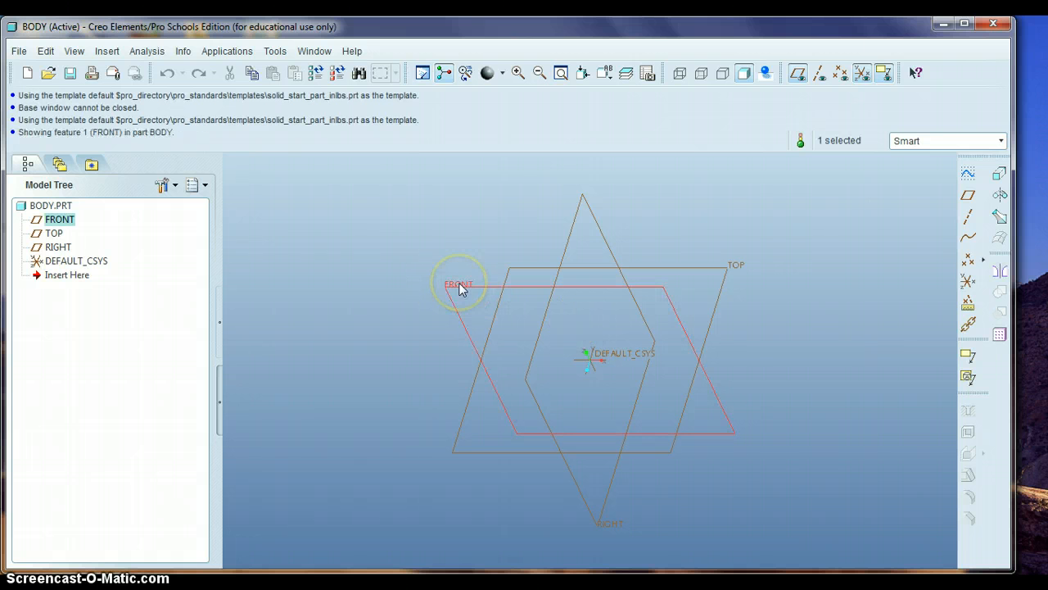
left_click(969, 175)
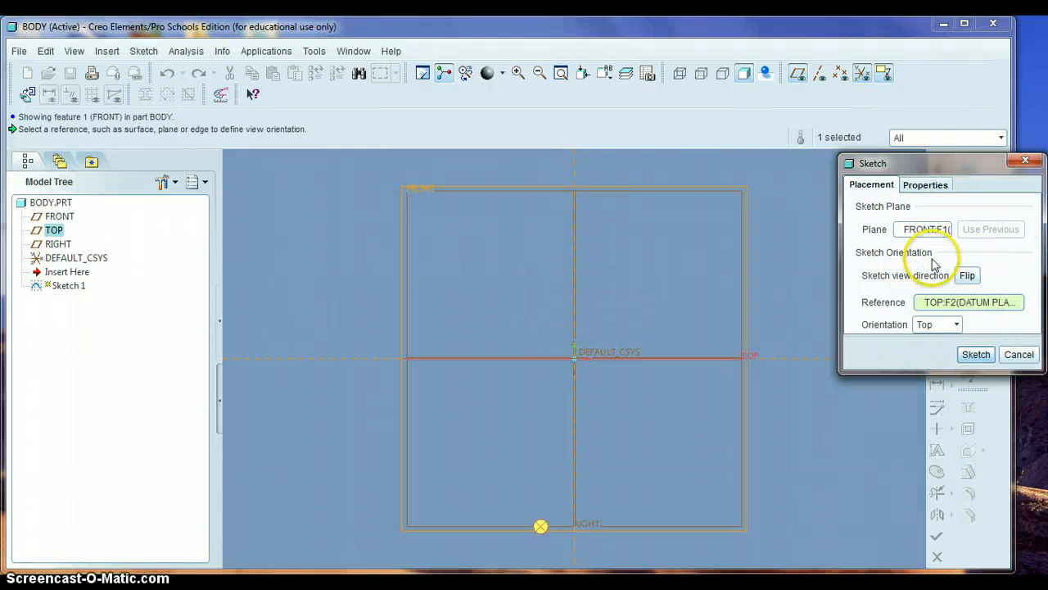
left_click(982, 356)
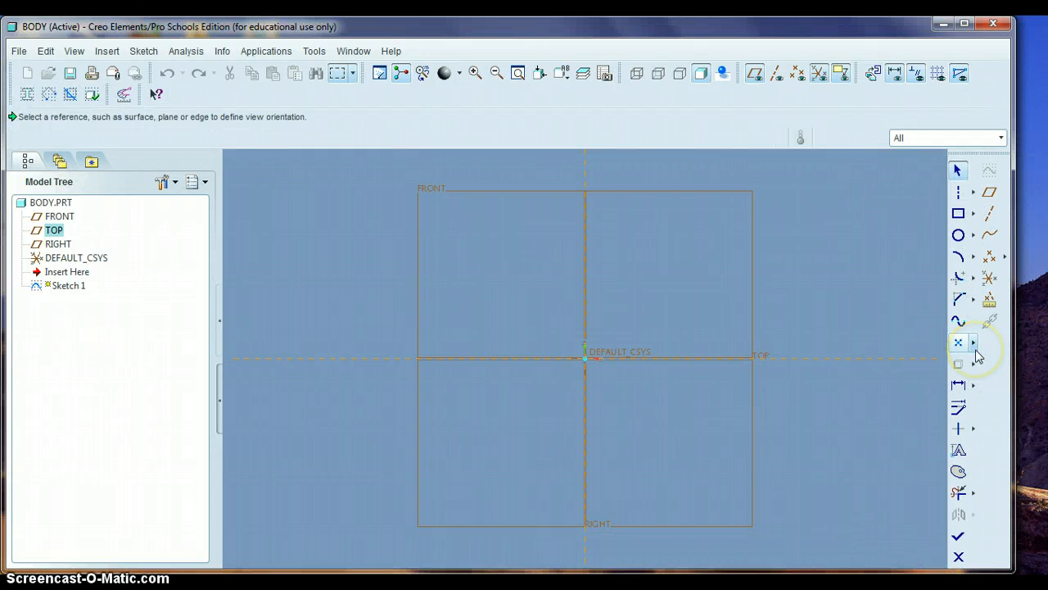
- Draw a vertical and a horizontal geometry centerline along the sketch references, crossing at the origin
left_click(973, 193)
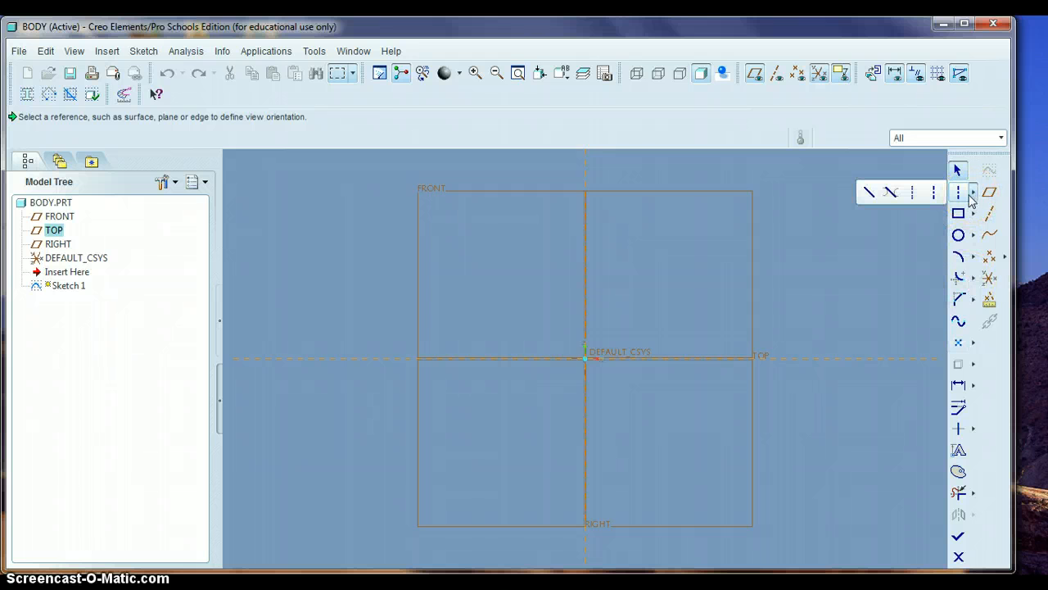
left_click(935, 194)
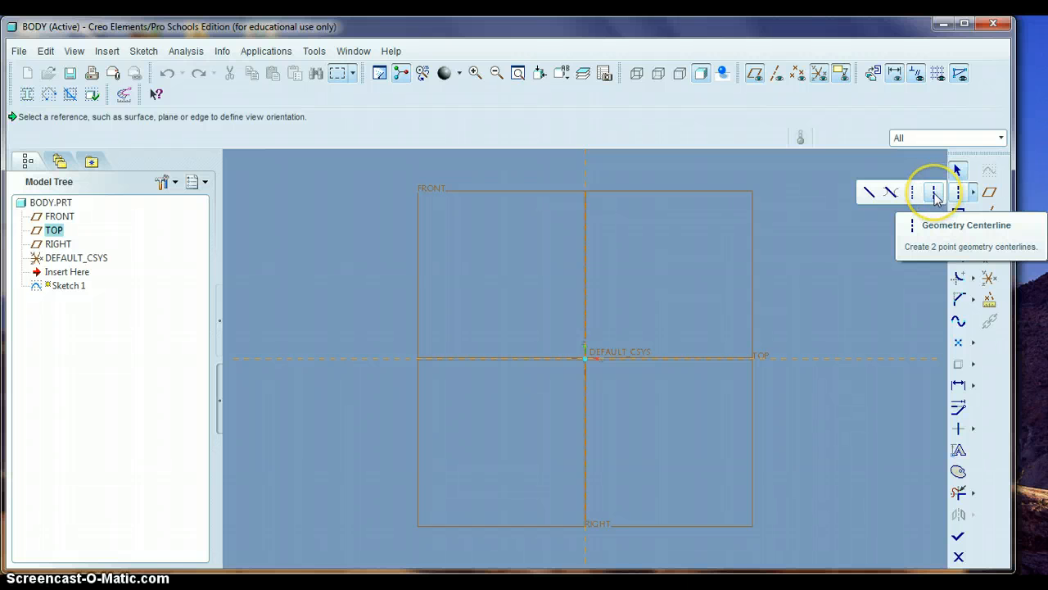
left_click(935, 194)
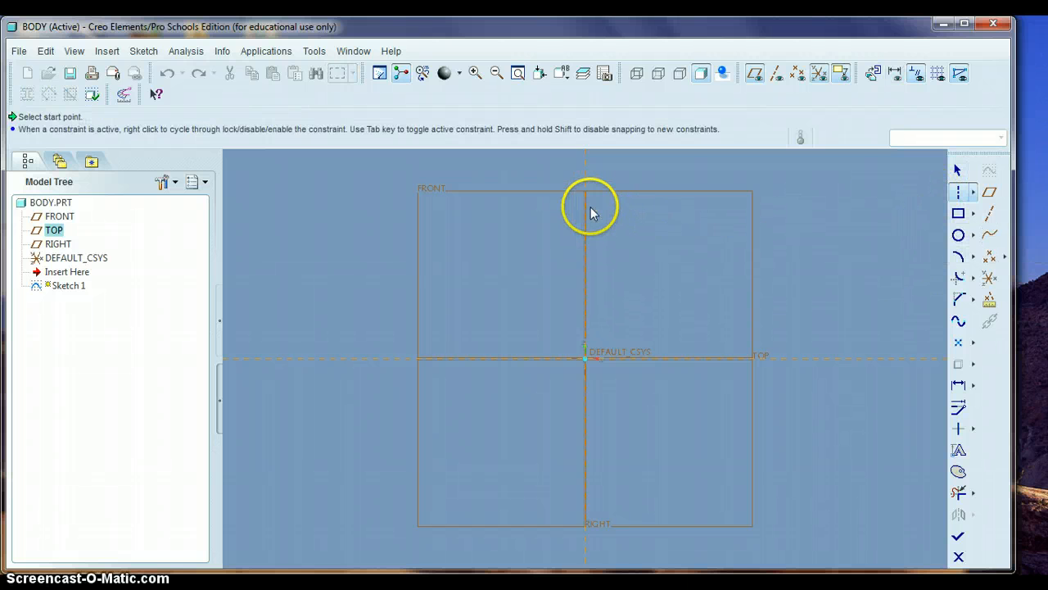
left_click(587, 179)
left_click(584, 206)
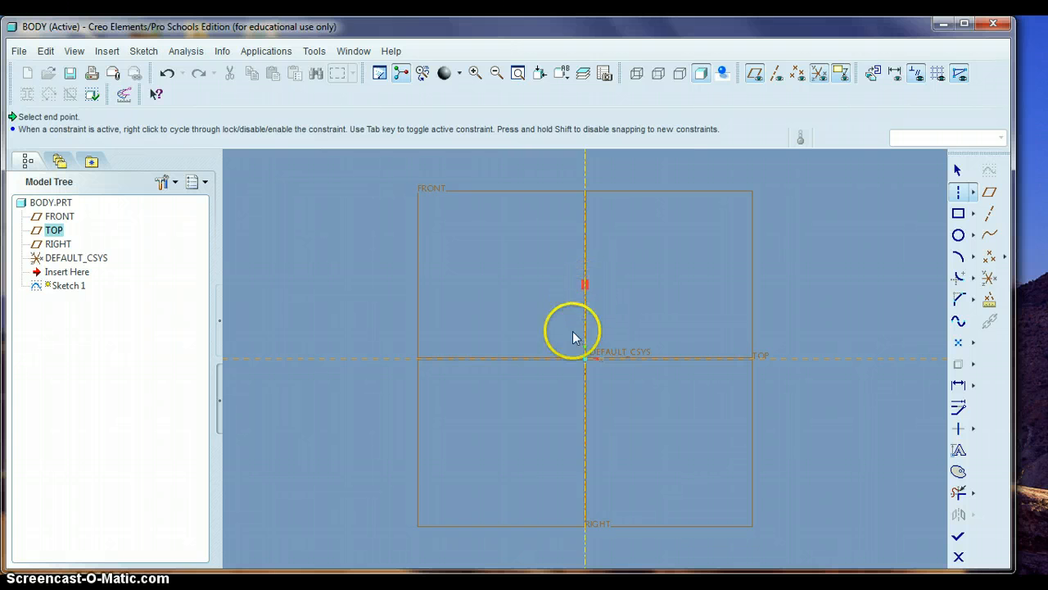
left_click(585, 424)
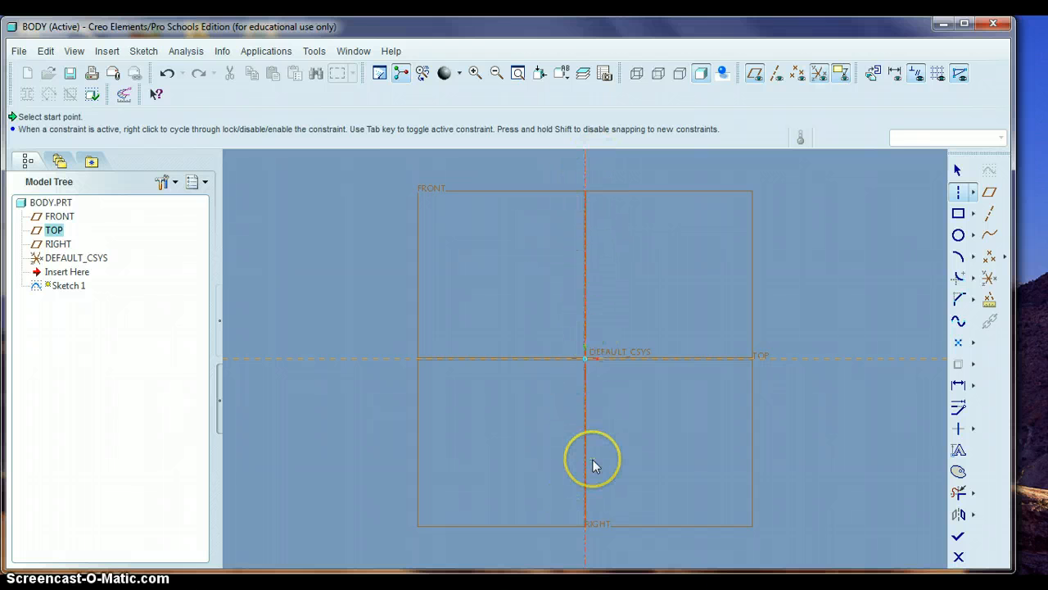
left_click(443, 359)
left_click_drag(443, 365, 722, 359)
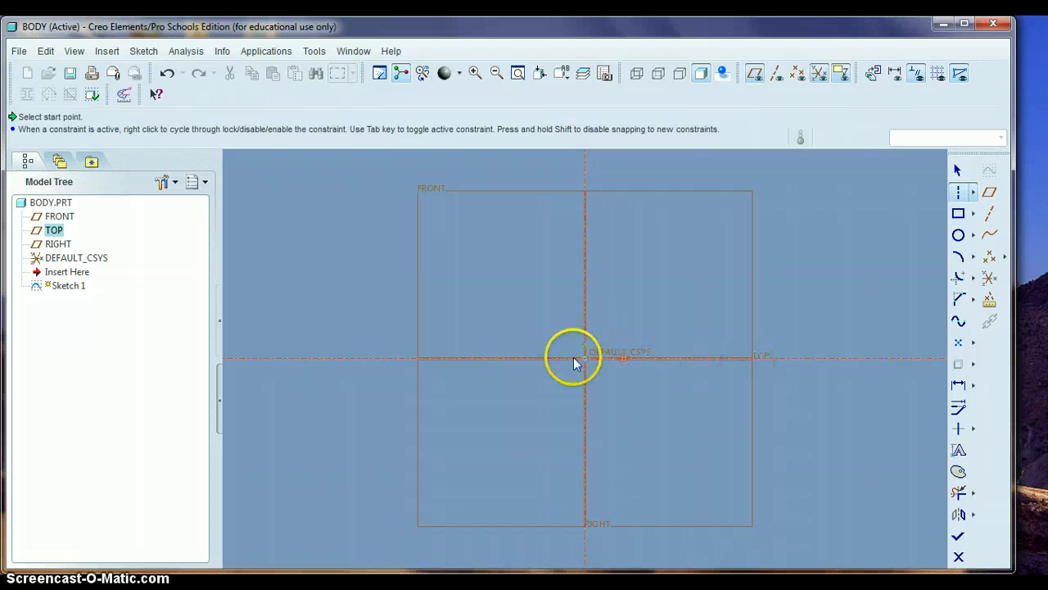
- Sketch a rectangle about 136 by 116 around the origin, symmetric about both centerlines
left_click(959, 215)
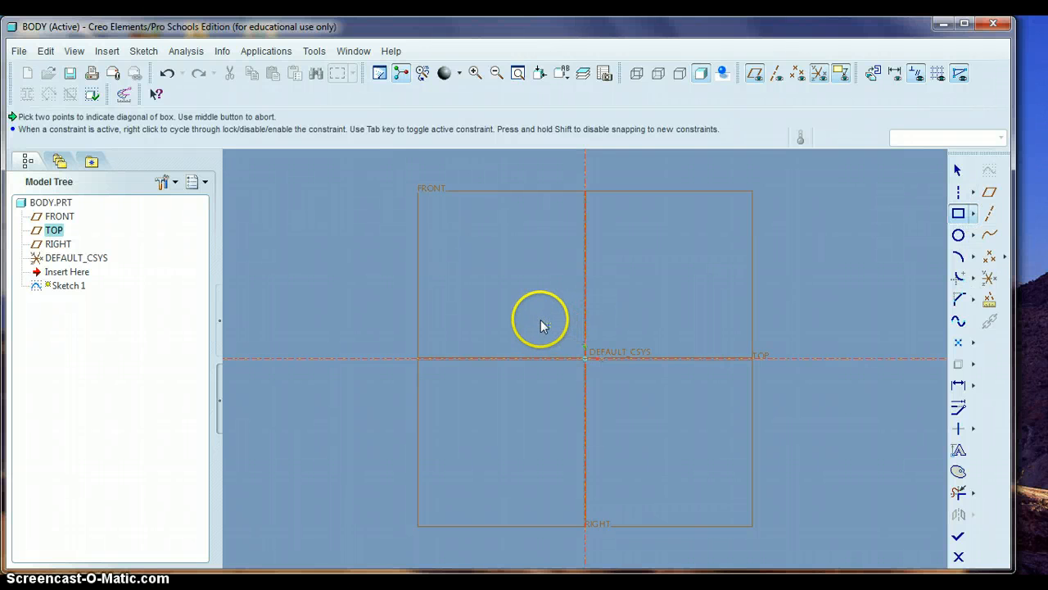
left_click_drag(540, 320, 623, 332)
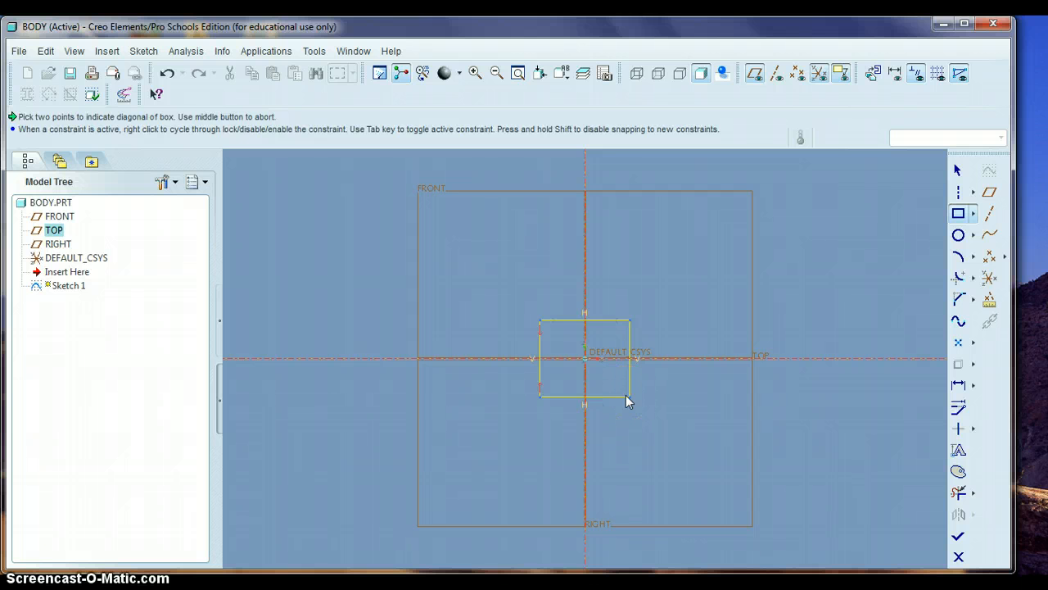
left_click(626, 395)
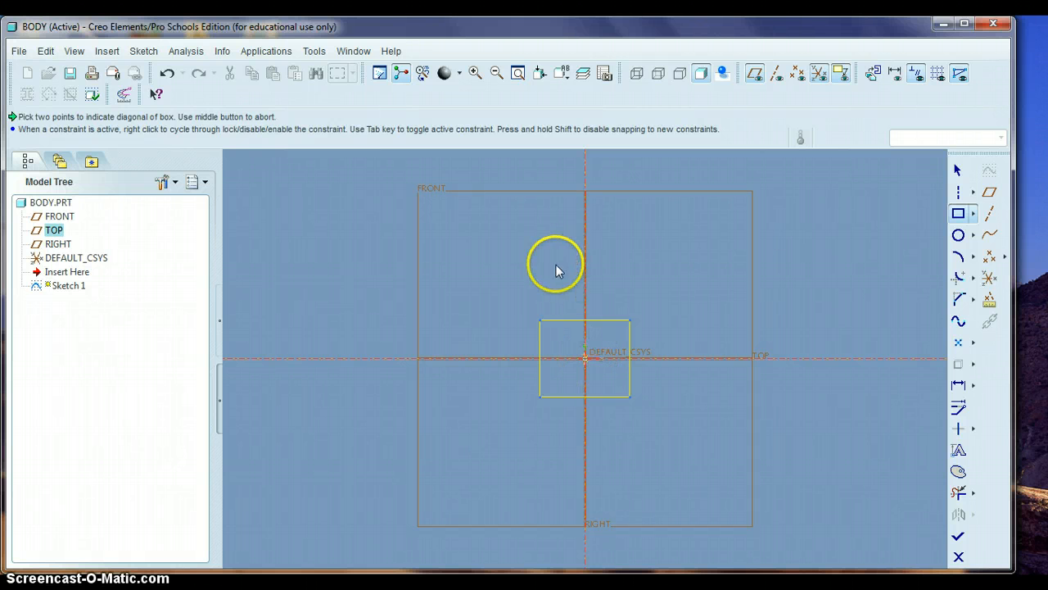
left_click(535, 221)
left_click(618, 259)
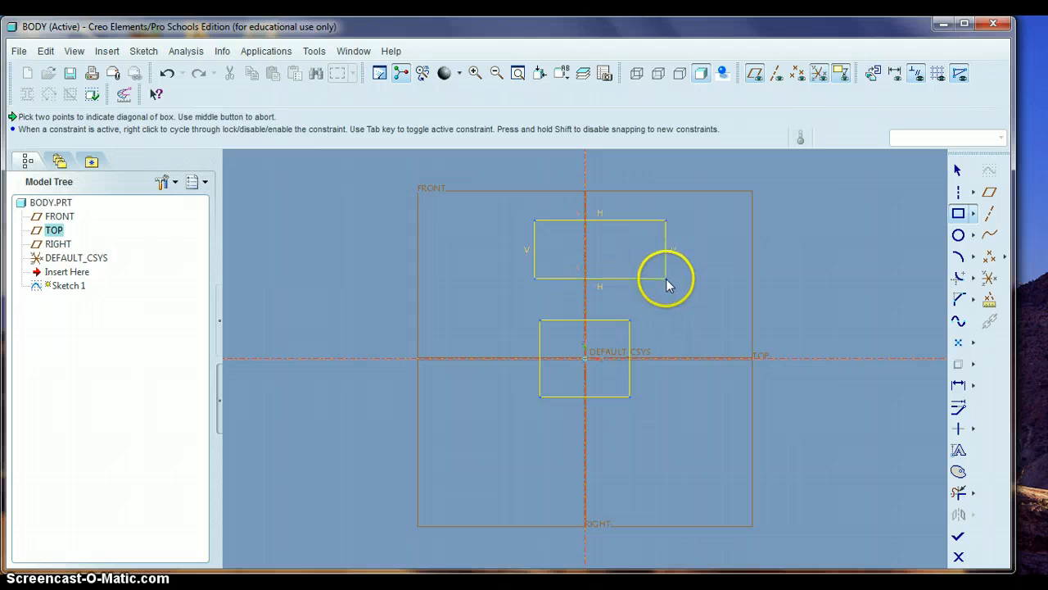
key("ctrl+z")
left_click(552, 225)
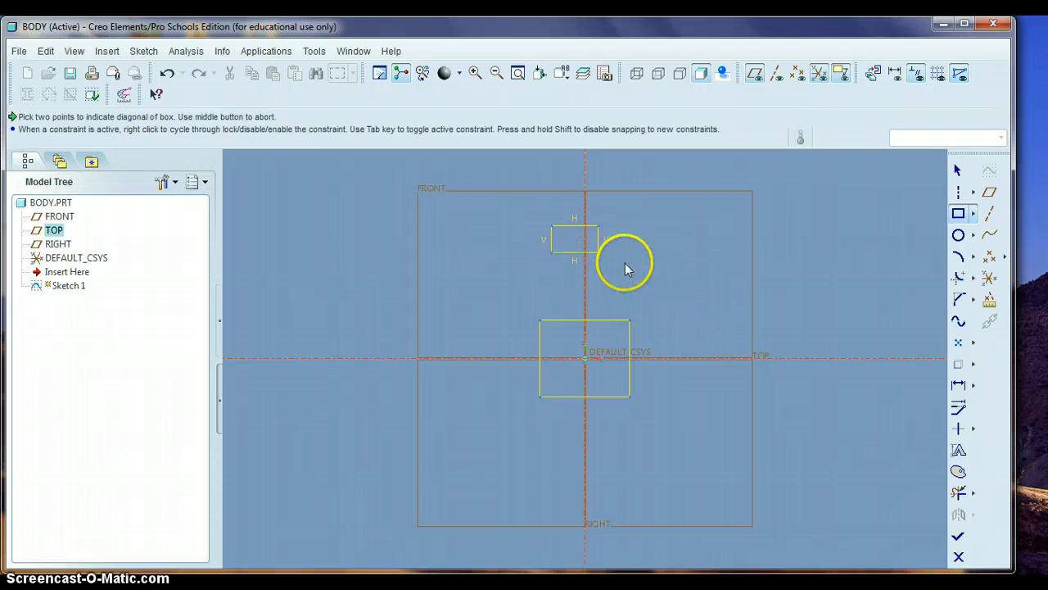
left_click(618, 266)
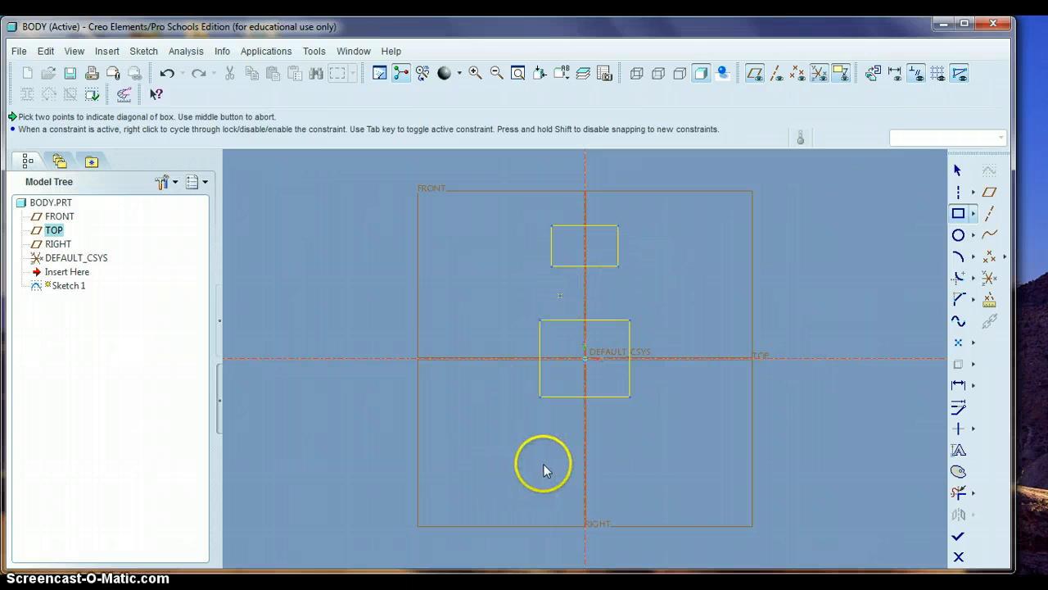
middle_click(402, 309)
key("ctrl+z")
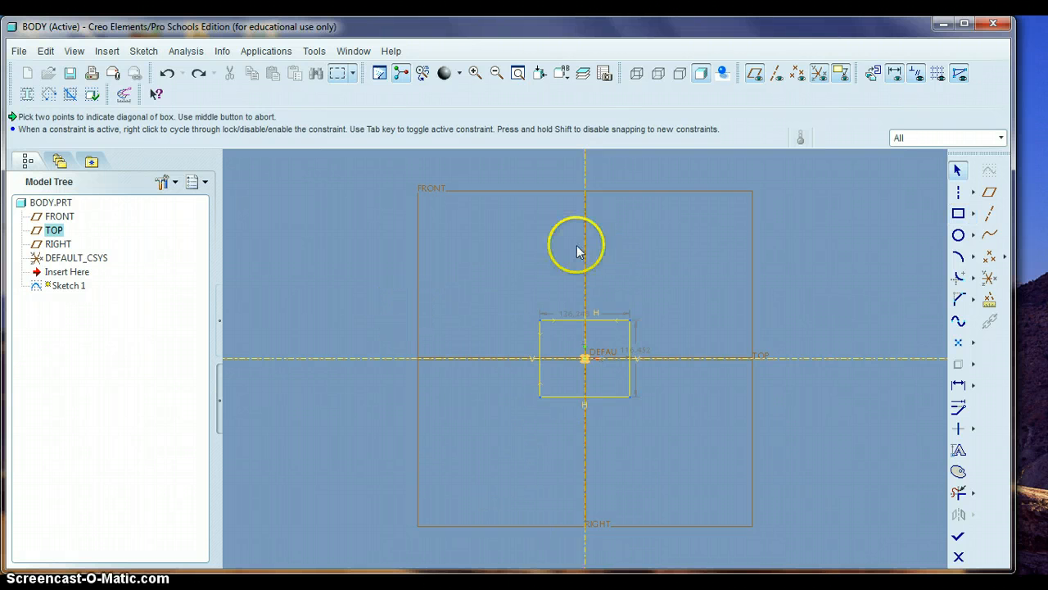
left_click_drag(602, 253, 654, 277)
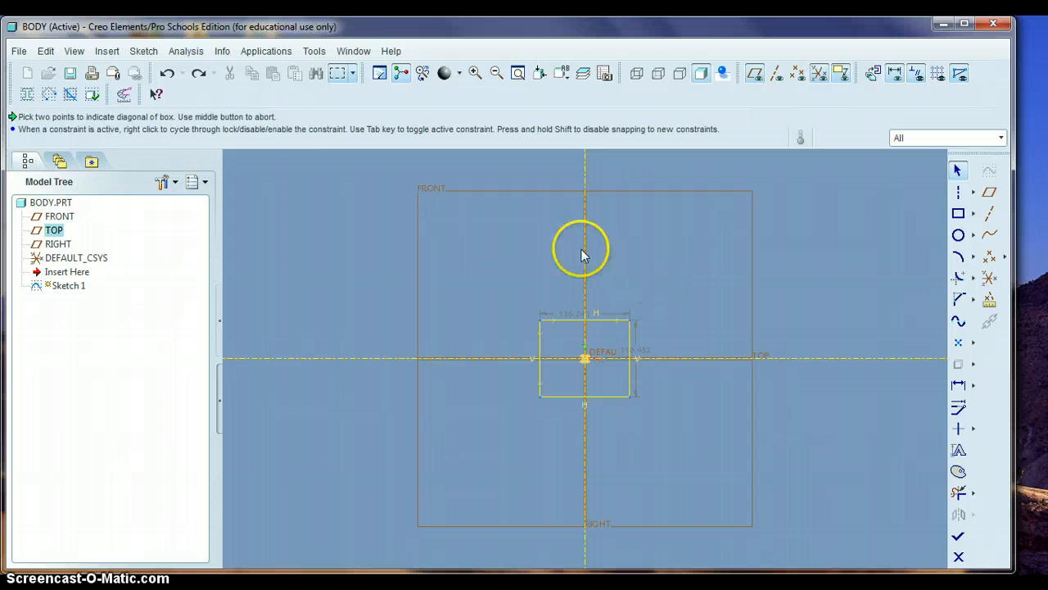
- Sketch a second rectangle about 193 by 77 above the centred one, not symmetric about the vertical centerline
left_click(959, 212)
left_click(509, 219)
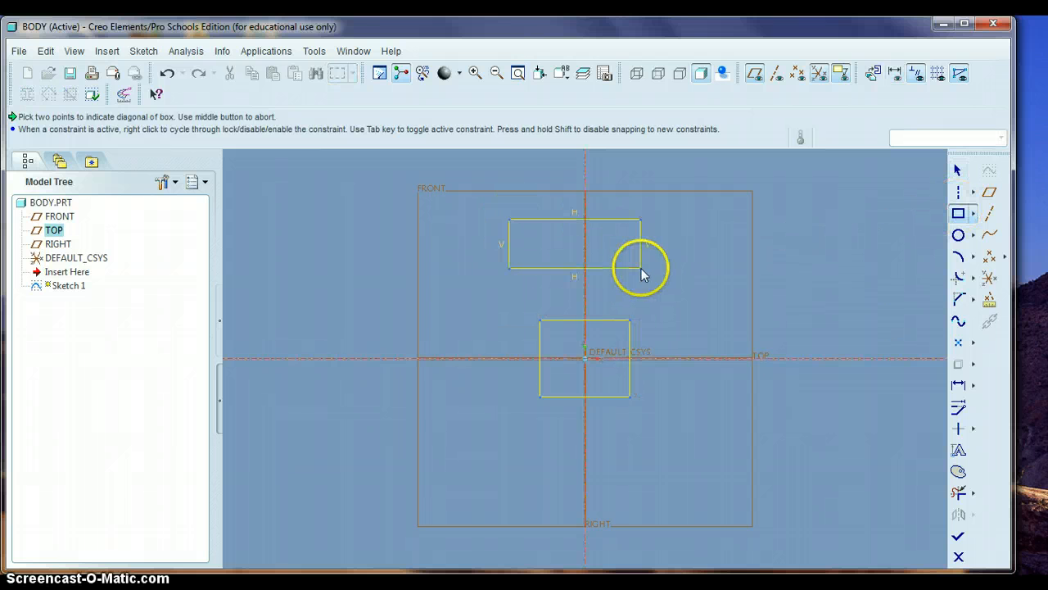
left_click(636, 270)
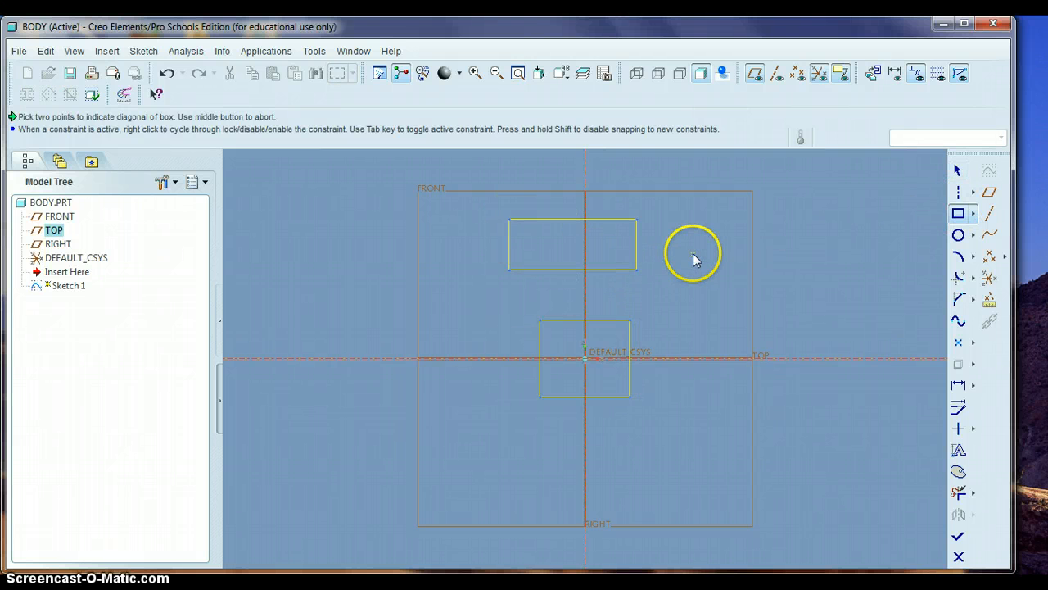
left_click(693, 256)
left_click(958, 169)
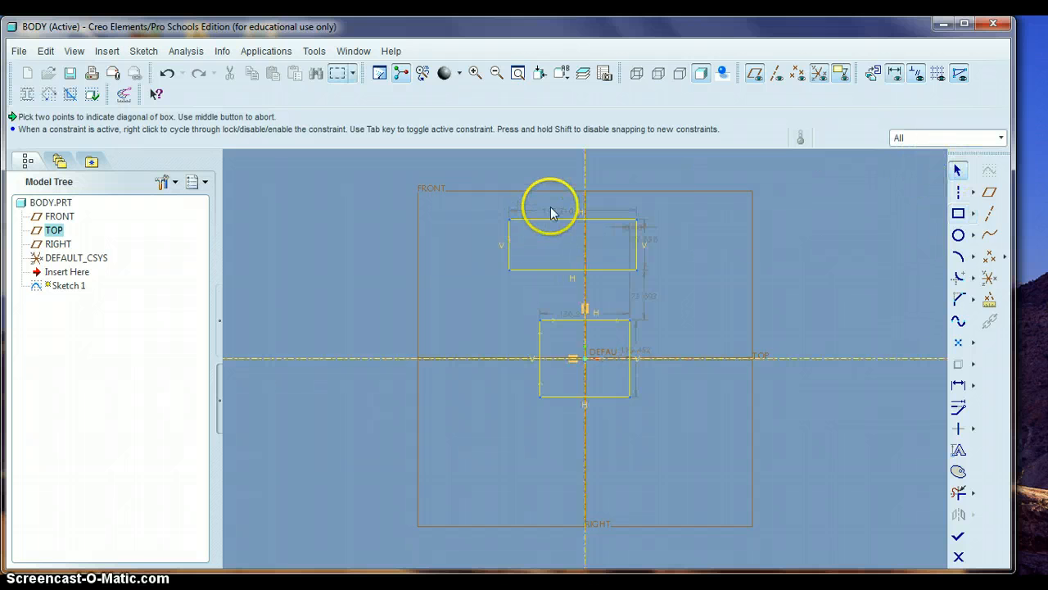
- Set the upper rectangle's width to 50 and reduce its height
double_click(555, 209)
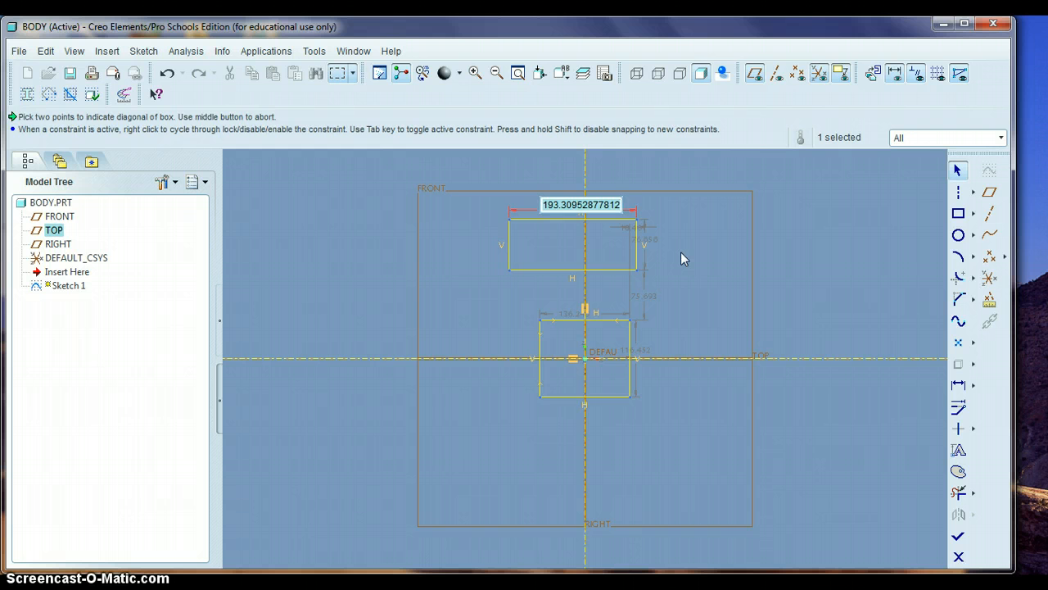
type("60")
key("Return")
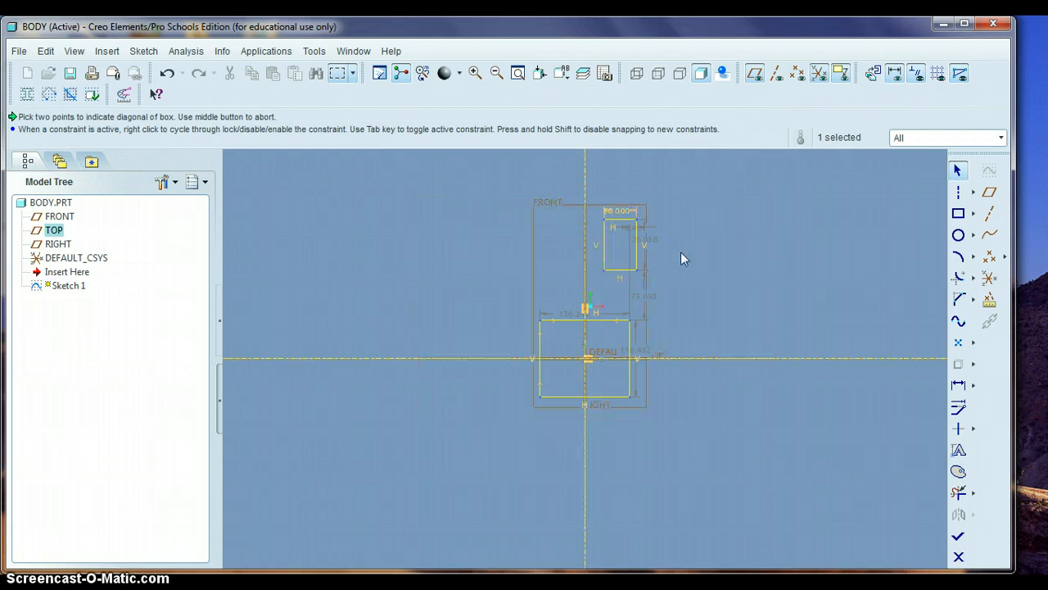
double_click(647, 239)
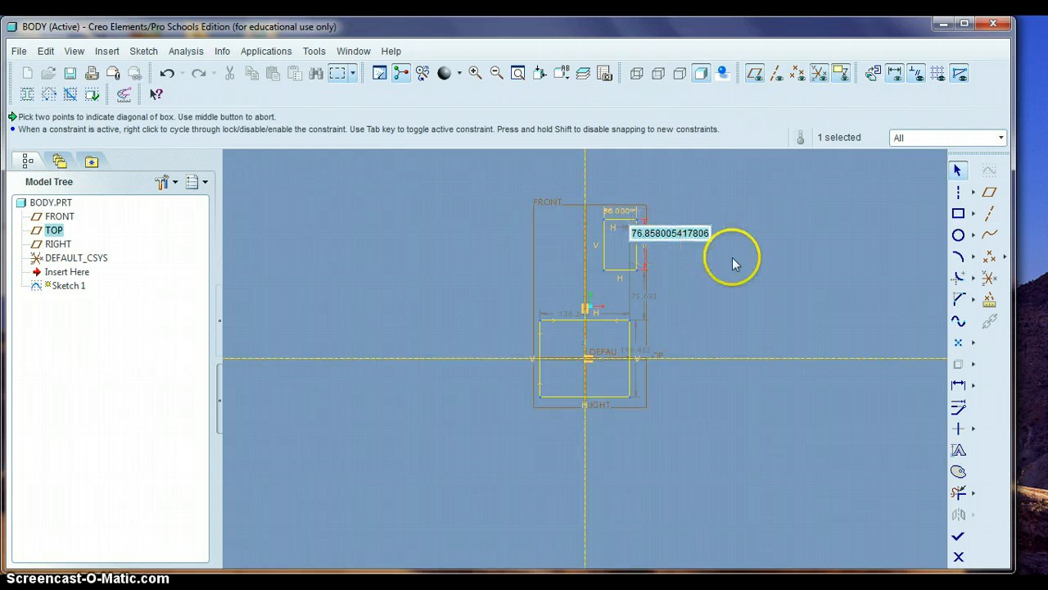
type("40")
key("Return")
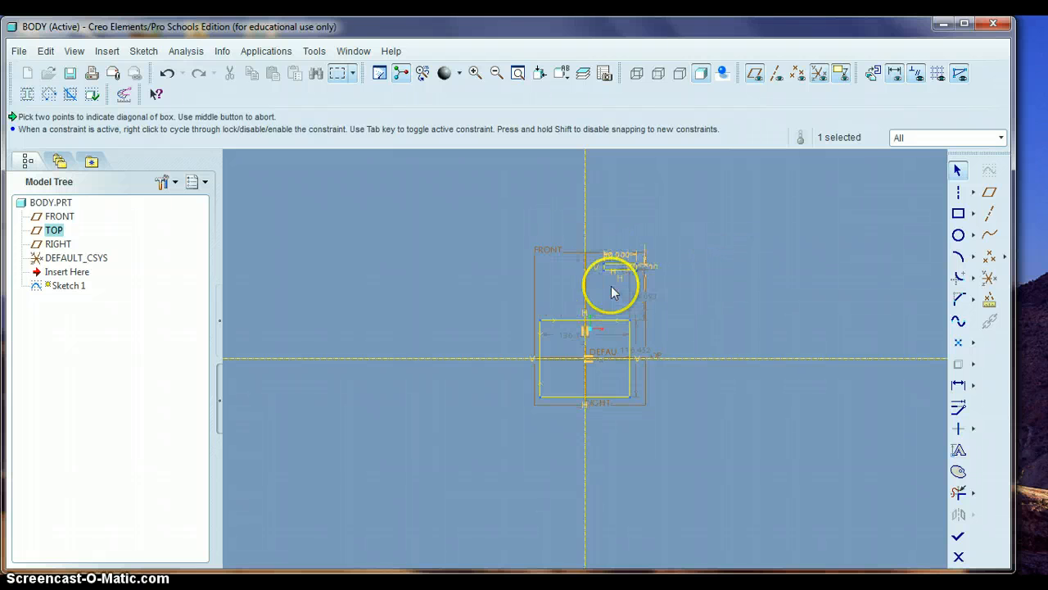
- Set both the width and the height of the rectangle centred on the origin to 50
double_click(567, 337)
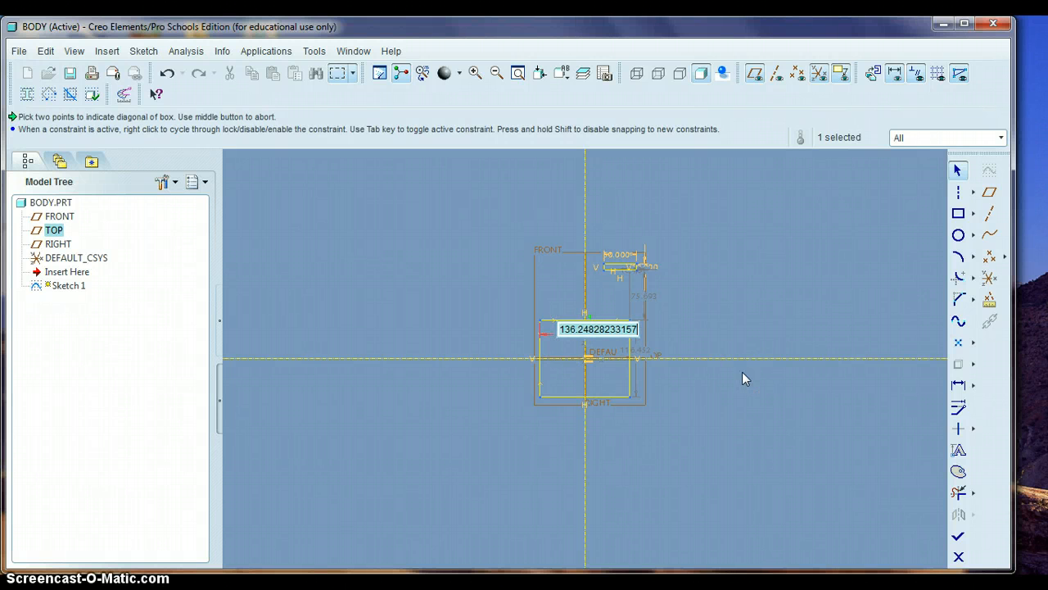
type("50")
key("Return")
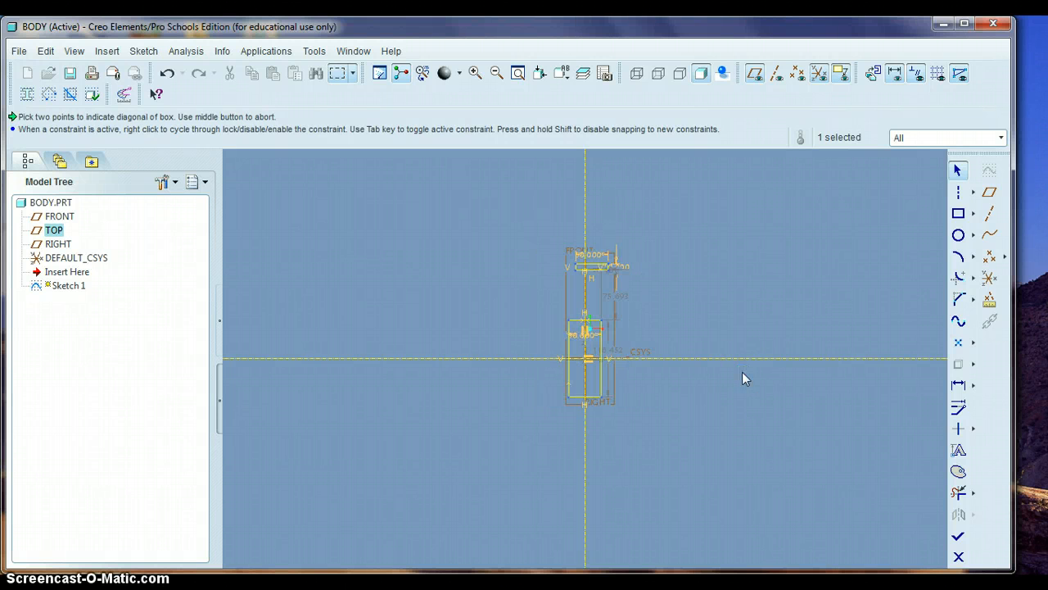
double_click(608, 351)
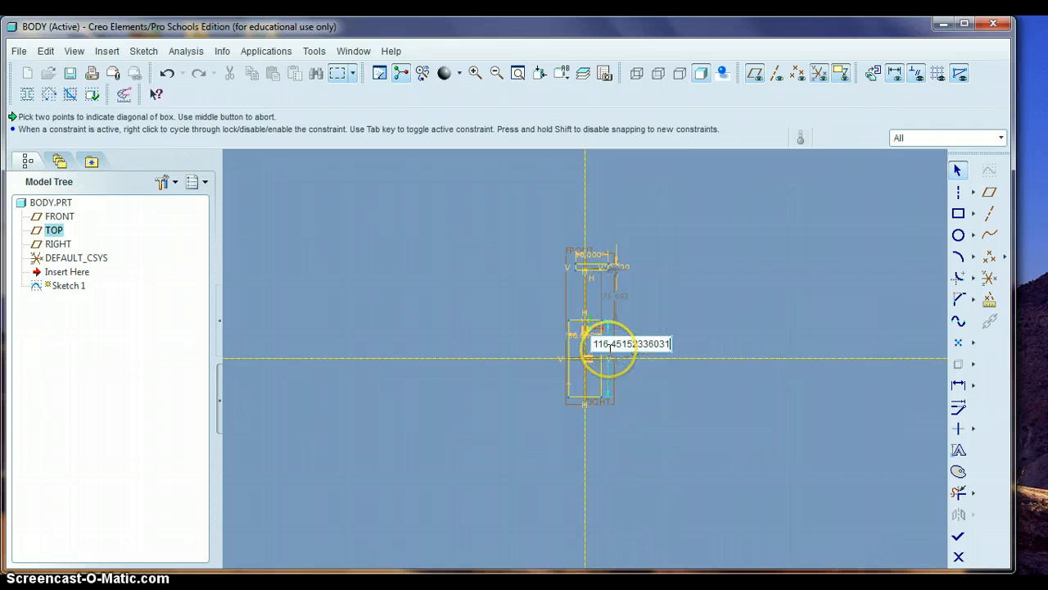
key("BackSpace")
key("BackSpace")
key("BackSpace")
key("BackSpace")
key("BackSpace")
key("BackSpace")
key("BackSpace")
key("BackSpace")
key("BackSpace")
key("BackSpace")
key("BackSpace")
key("BackSpace")
key("BackSpace")
key("BackSpace")
key("BackSpace")
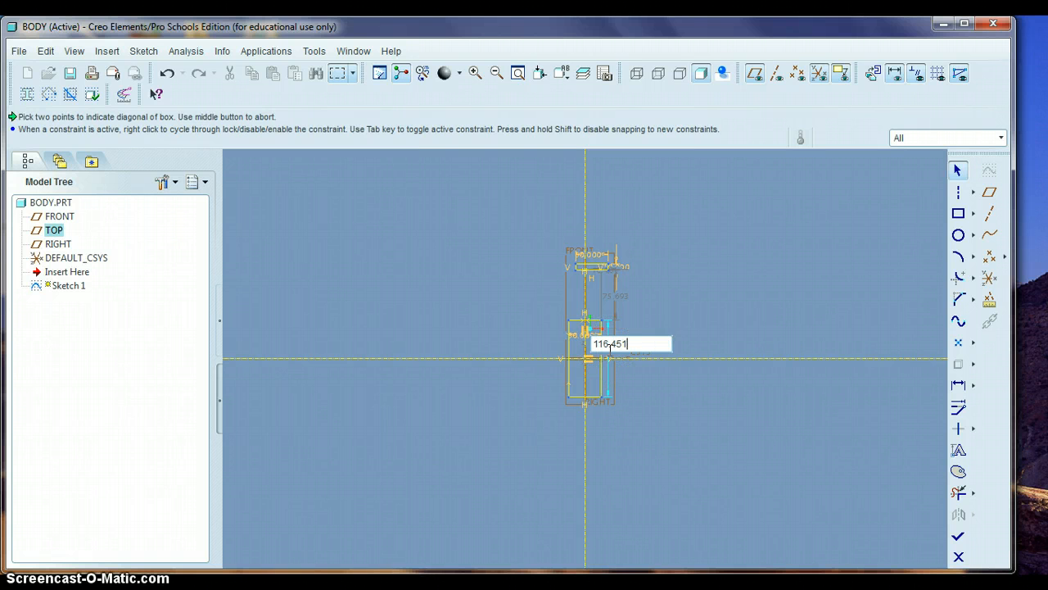
type("5")
key("Return")
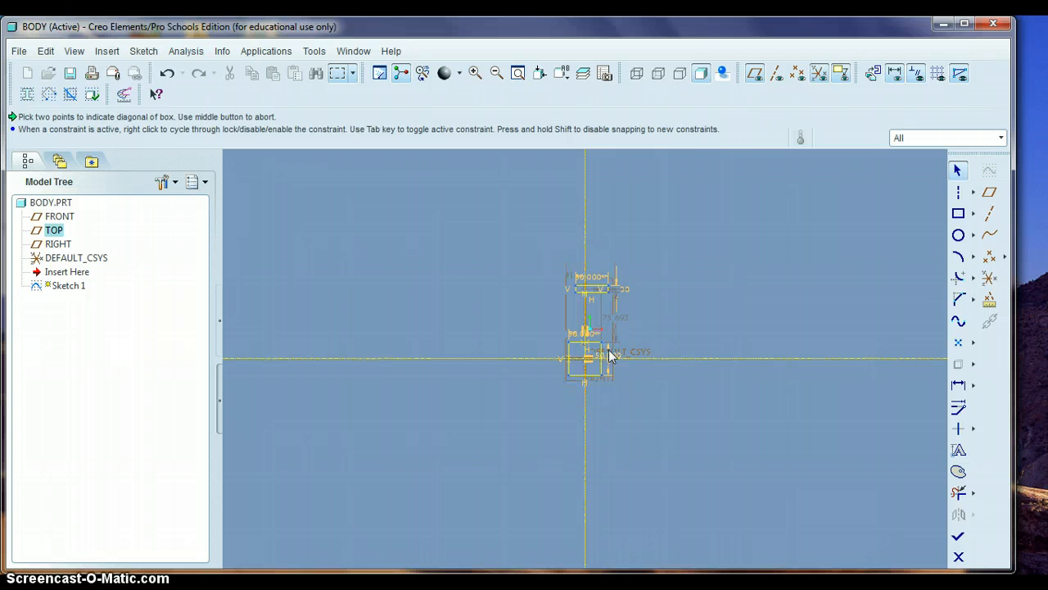
- Delete the off-centre rectangle above the centred square
left_click(609, 350)
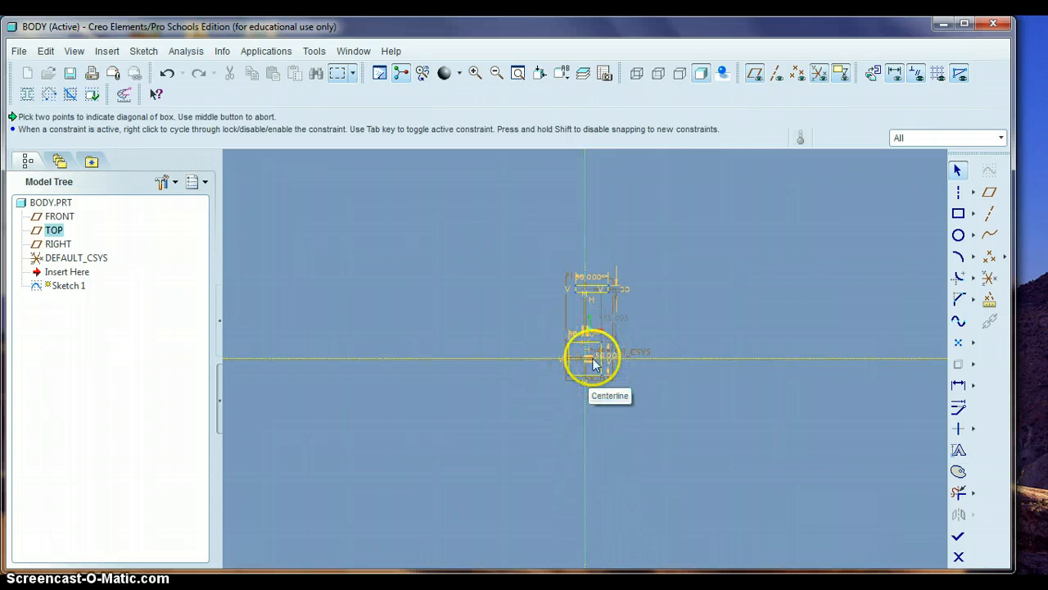
mouse_move(593, 297)
left_mouse_down()
mouse_move(635, 293)
mouse_move(675, 308)
left_mouse_up()
key("Delete")
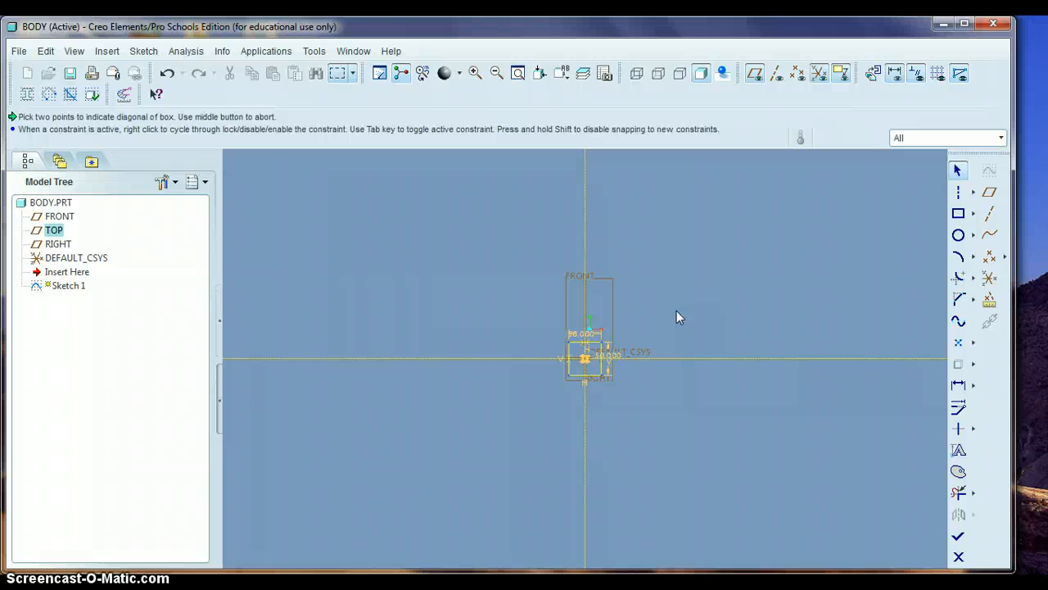
- Set the width of the square centred on the origin to 5
left_click(637, 318)
mouse_move(637, 318)
left_mouse_down()
mouse_move(573, 339)
mouse_move(595, 350)
mouse_move(590, 378)
mouse_move(603, 349)
mouse_move(550, 358)
left_mouse_up()
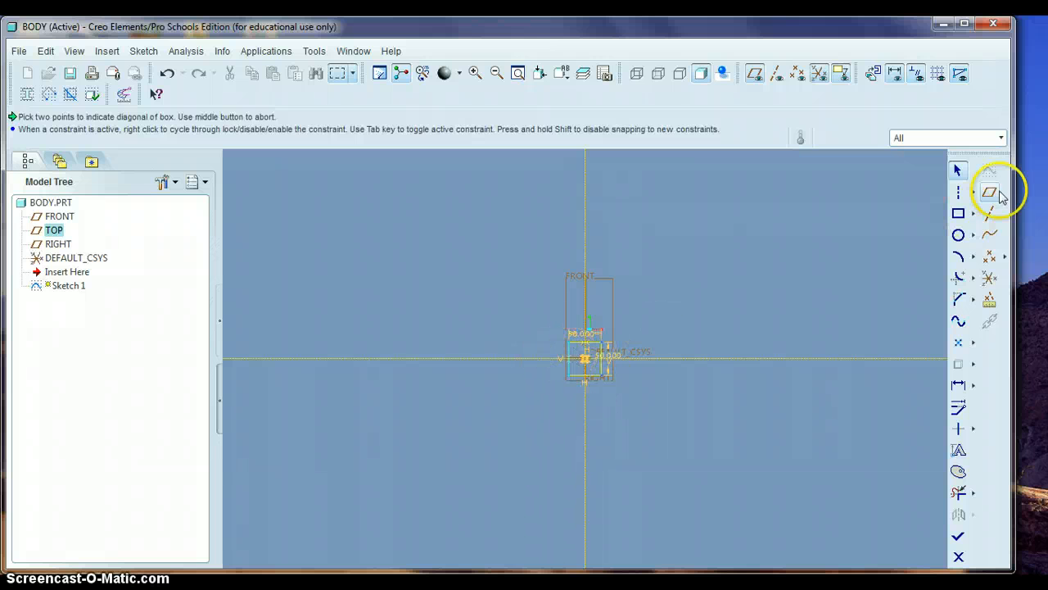
double_click(581, 333)
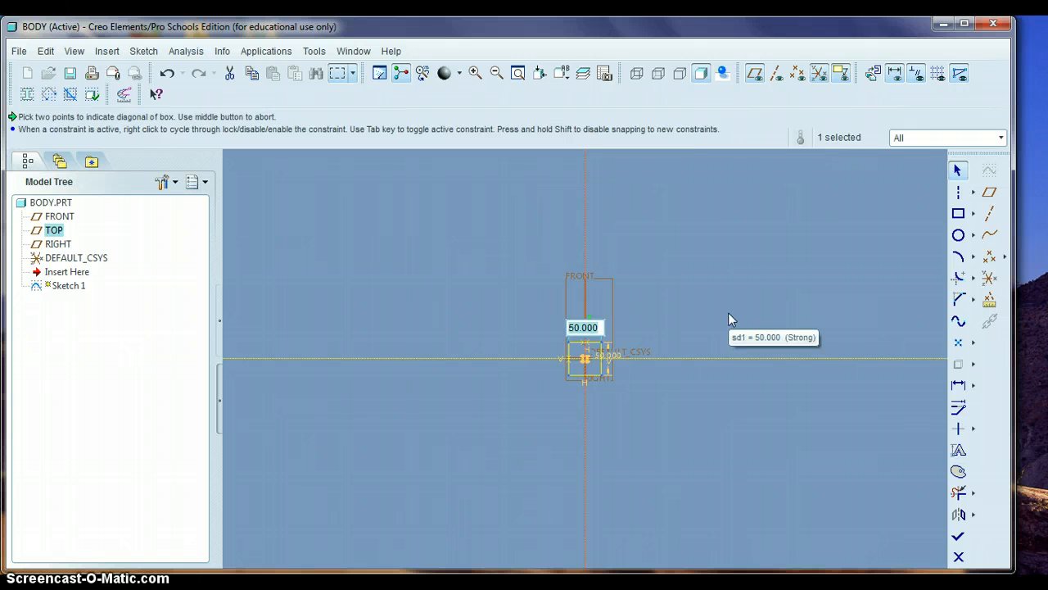
type("5")
key("Return")
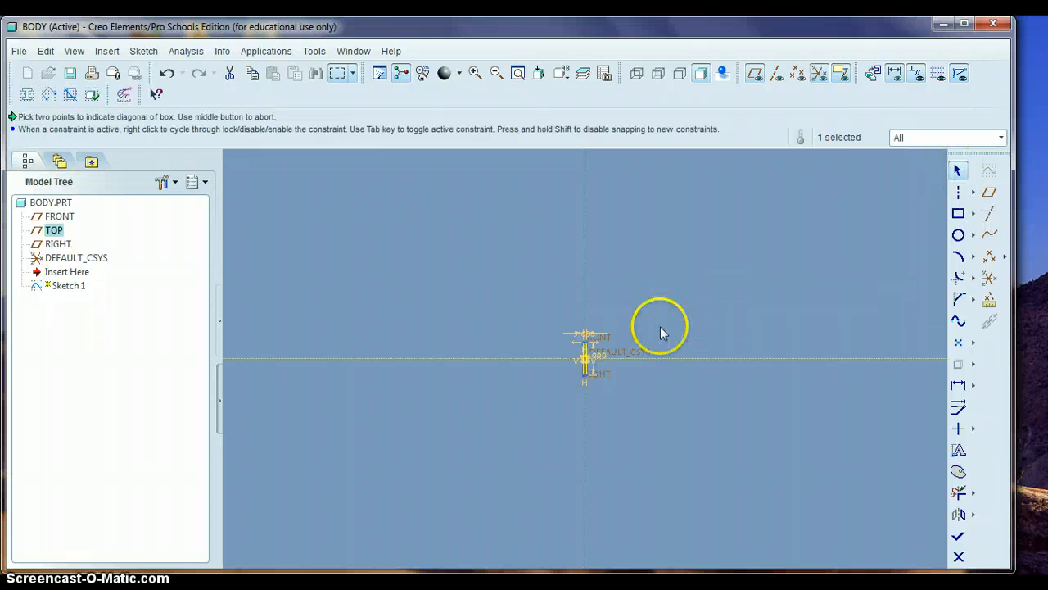
- Set the centred rectangle's height to 1.25 and refit the sketch in the view
scroll(592, 354, "down", 2)
scroll(592, 354, "down", 3)
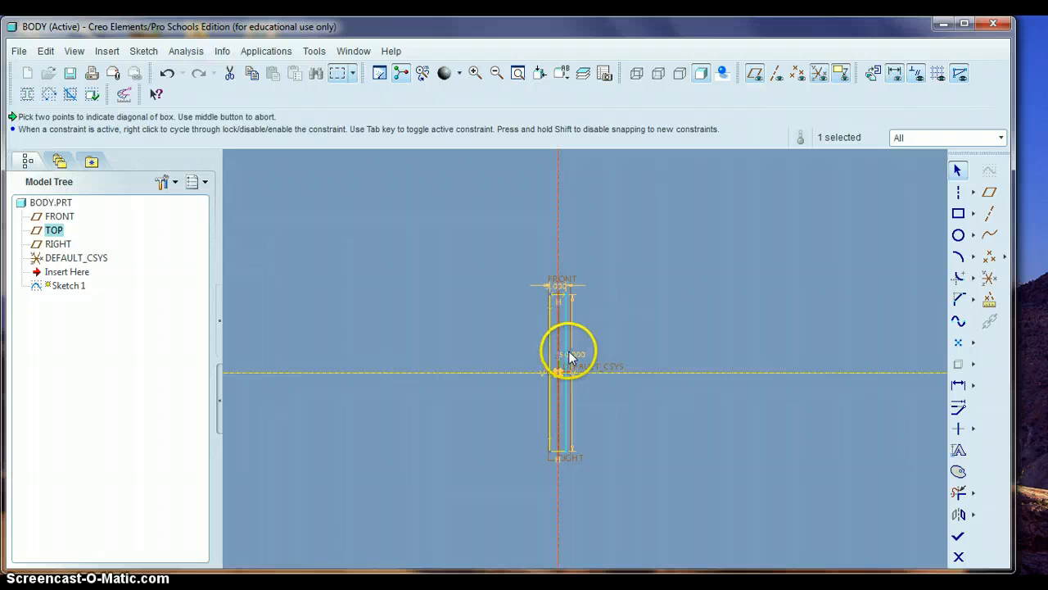
double_click(567, 352)
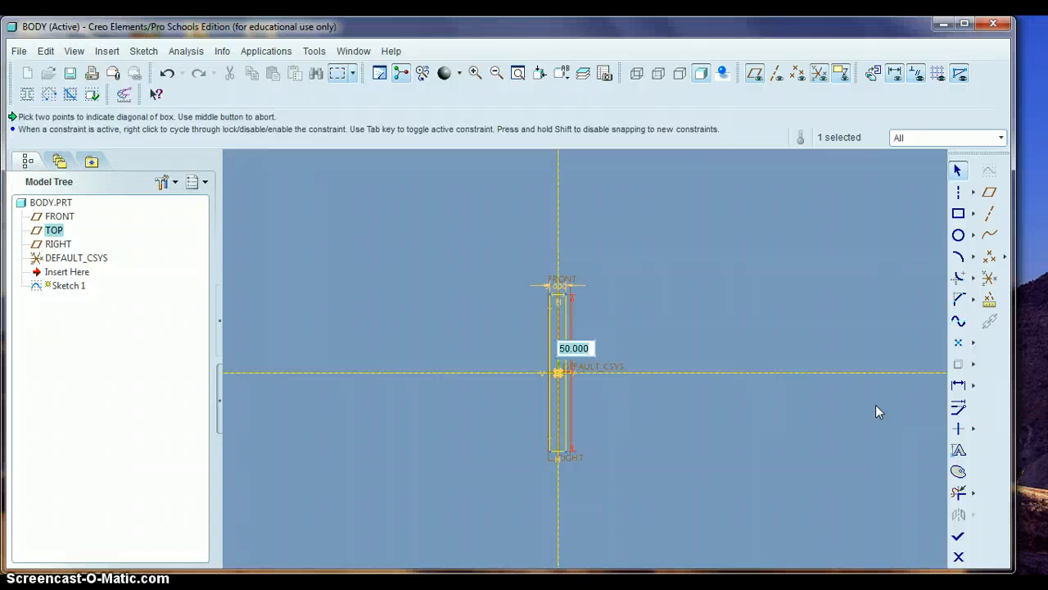
type("1.25")
key("Return")
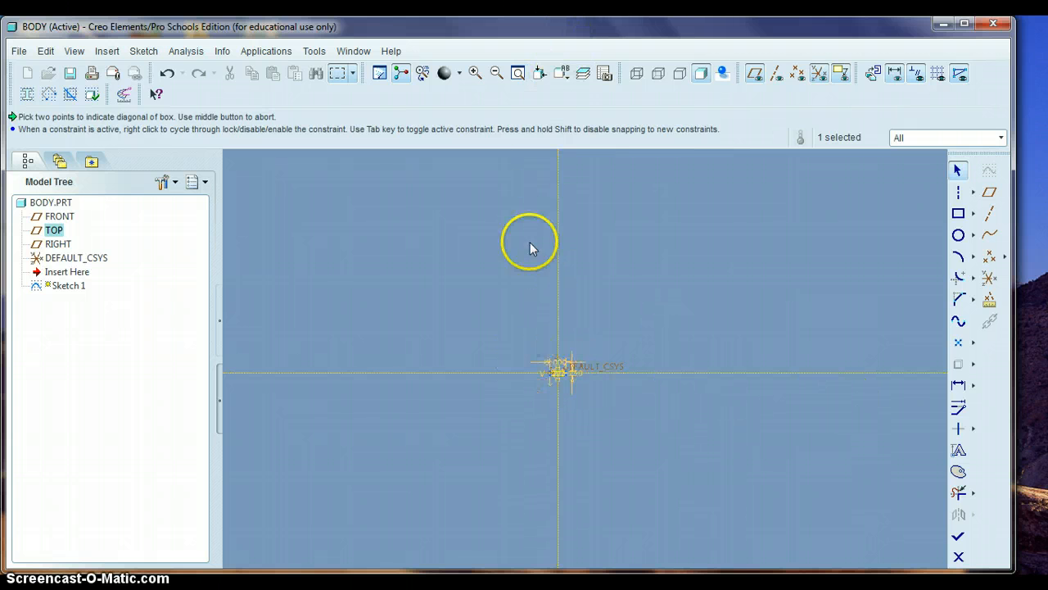
left_click(518, 74)
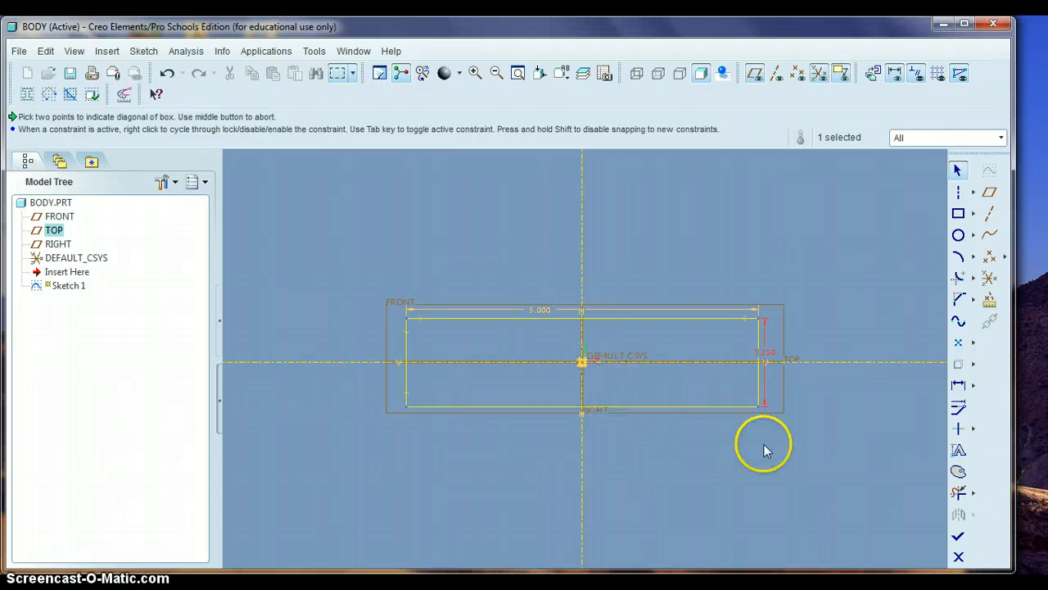
- Finish the rectangle sketch and start extruding it symmetrically on both sides of its sketch plane
left_click(959, 538)
mouse_move(880, 420)
middle_mouse_down()
mouse_move(824, 445)
mouse_move(844, 430)
mouse_move(822, 434)
mouse_move(859, 416)
mouse_move(810, 442)
mouse_move(851, 429)
middle_mouse_up()
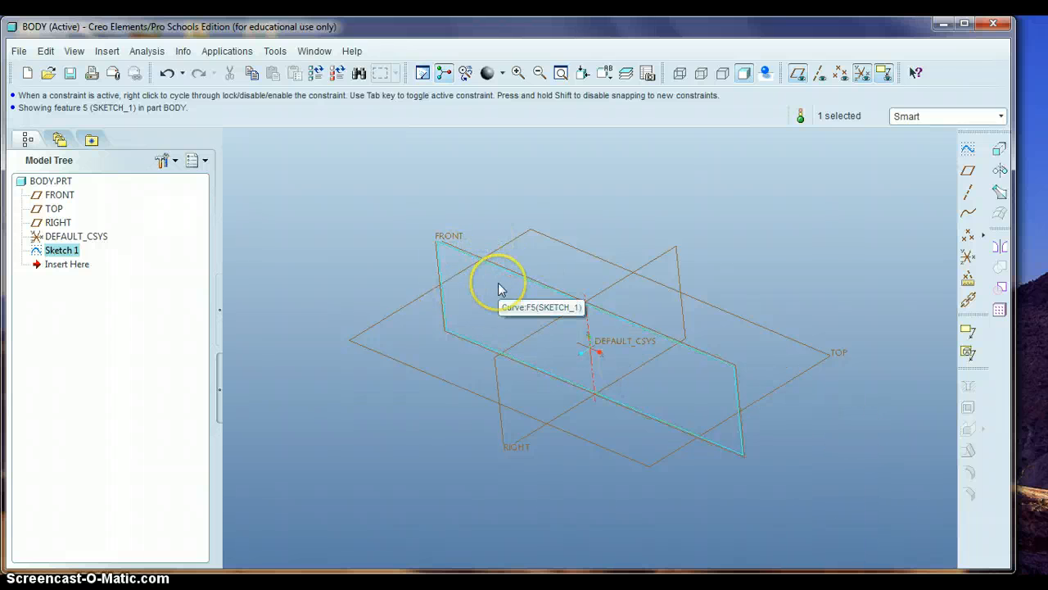
left_click(1000, 151)
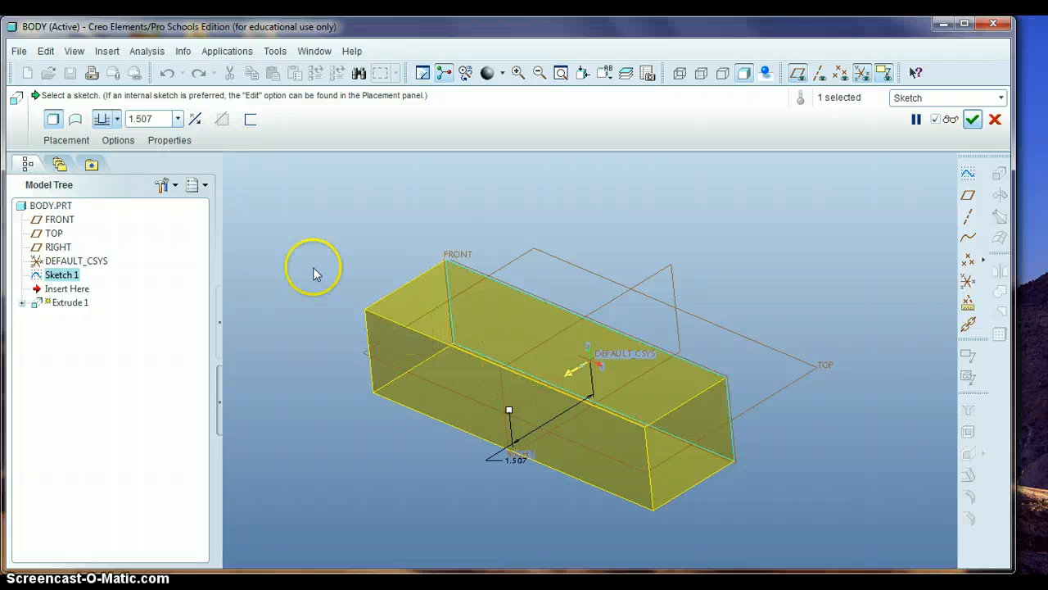
left_click(118, 119)
left_click(104, 166)
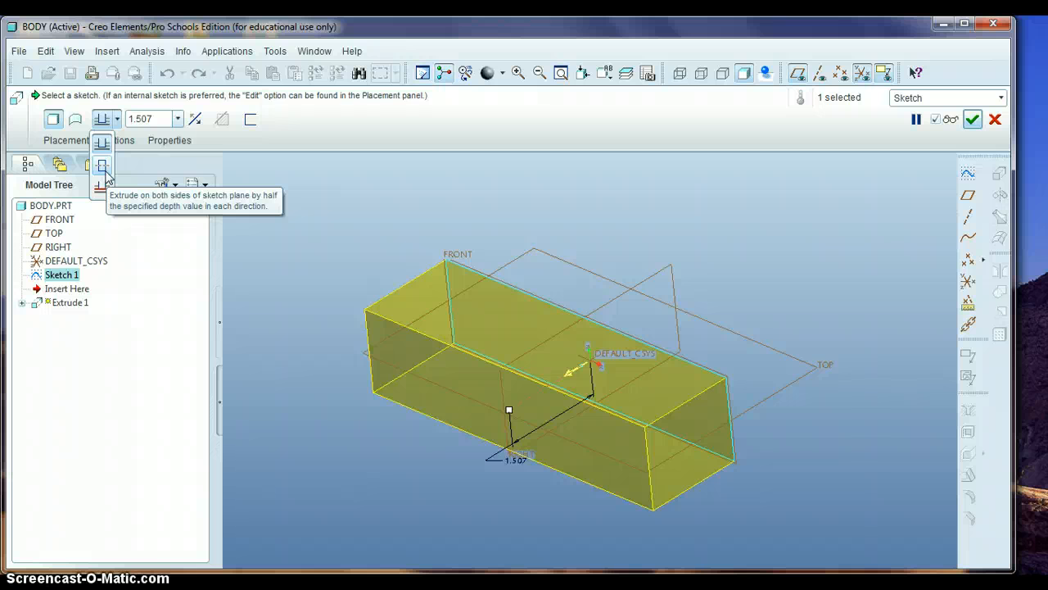
left_click(103, 166)
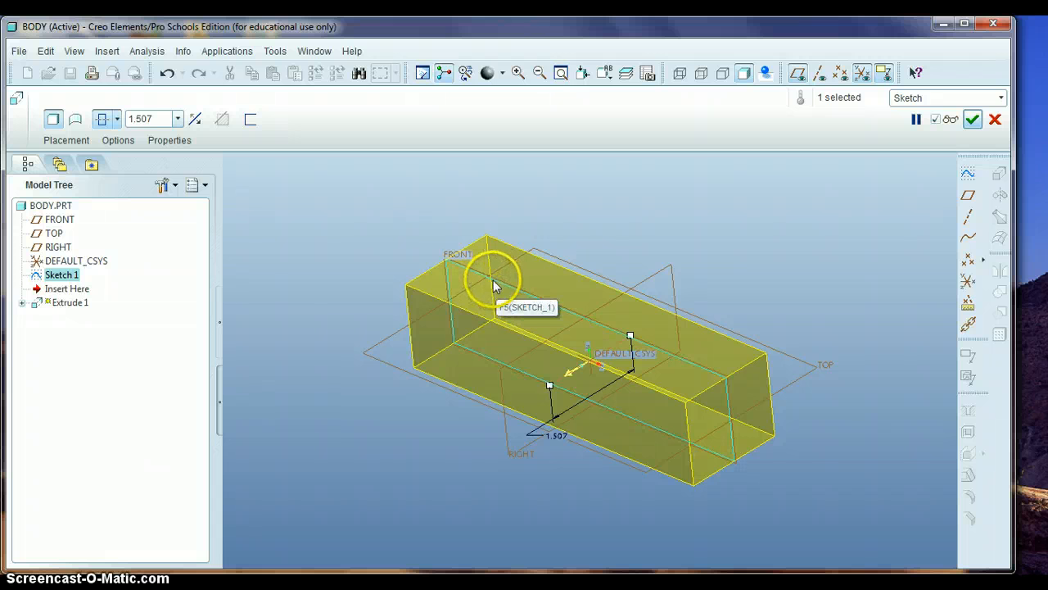
left_click(477, 300)
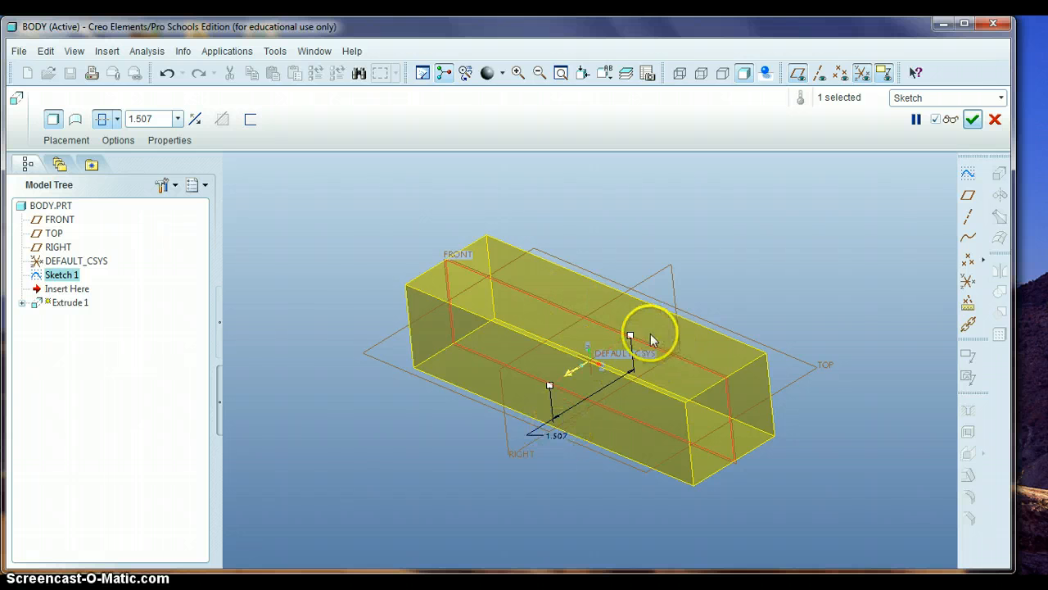
- Set the symmetric extrusion's total depth to 2.5 and complete the solid block
double_click(554, 443)
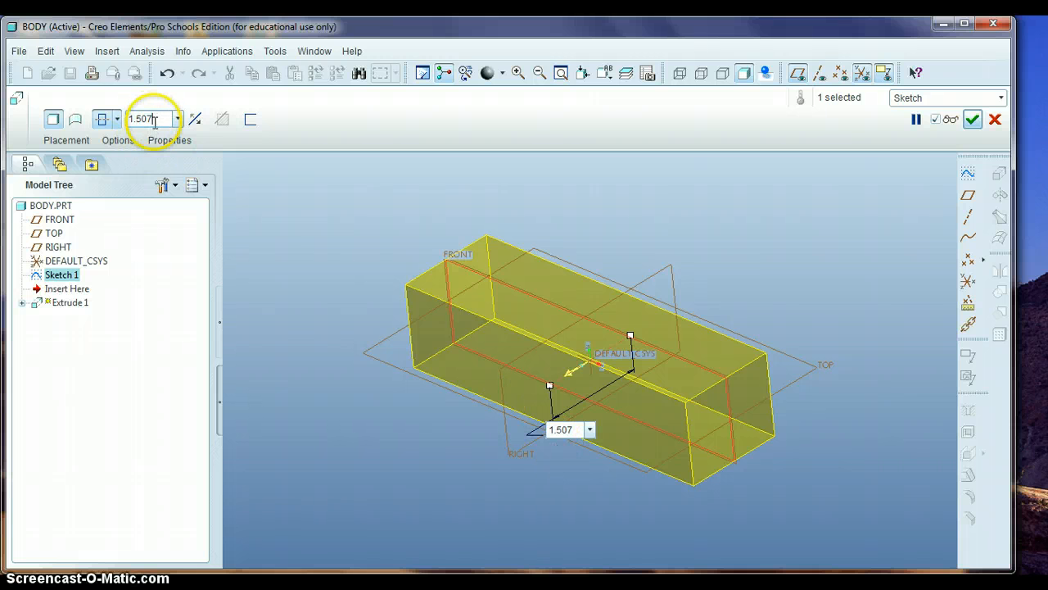
left_click(570, 430)
double_click(569, 430)
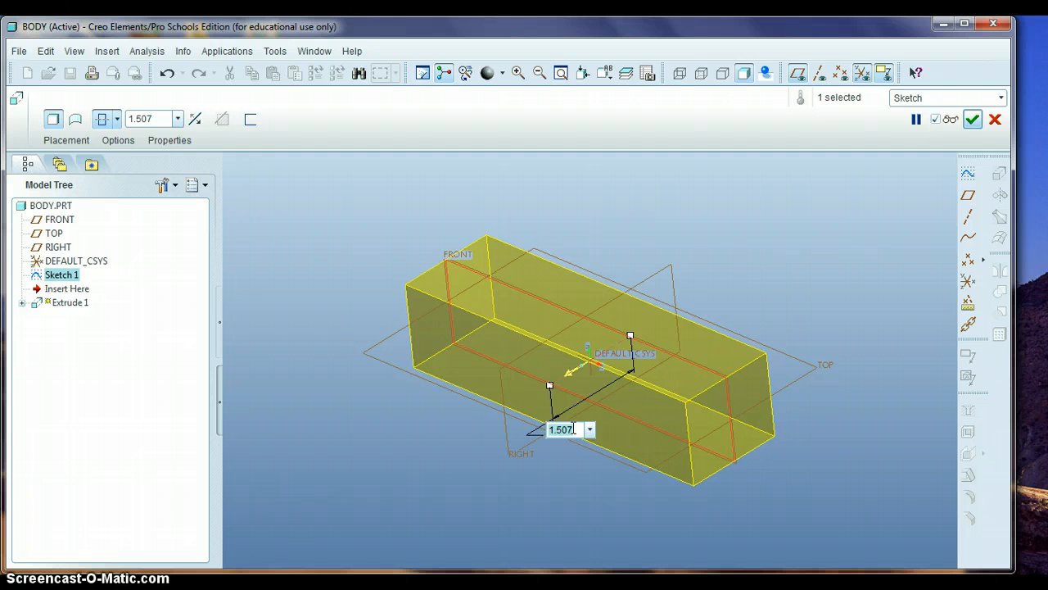
type("2.5")
key("Return")
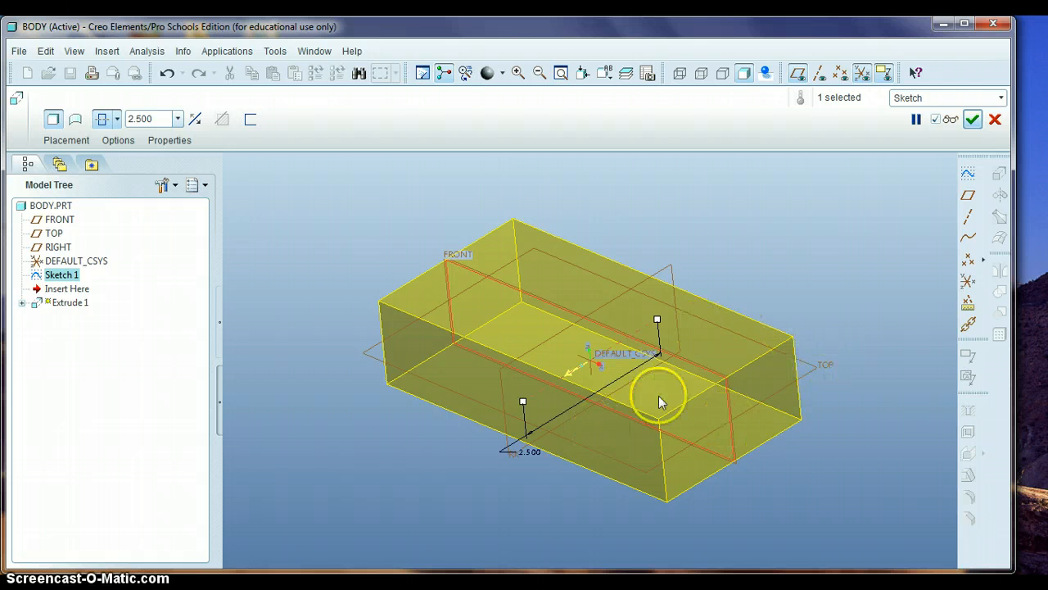
middle_click_drag(866, 311, 812, 276)
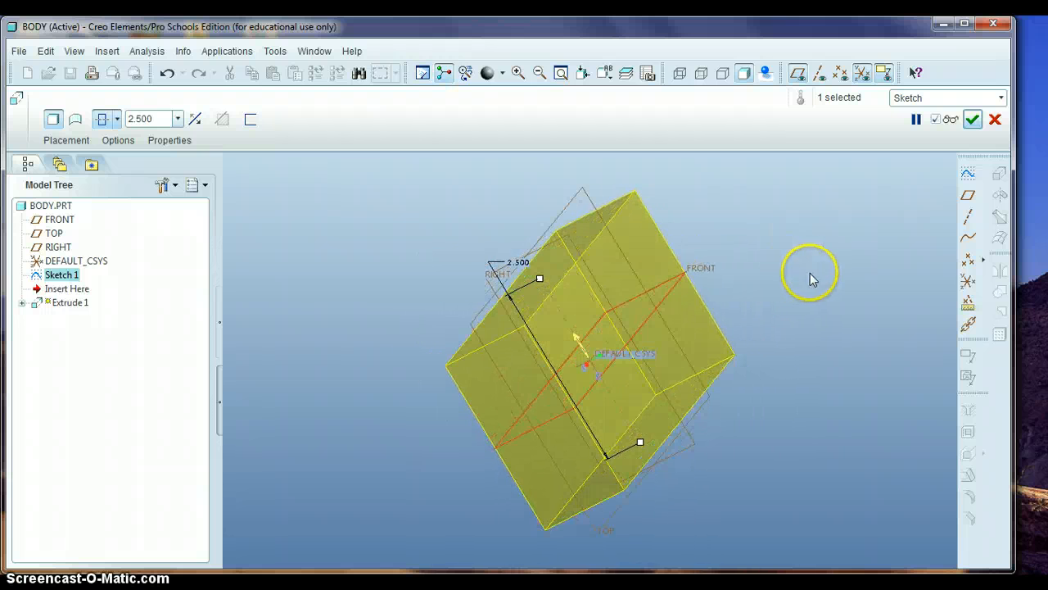
left_click(971, 121)
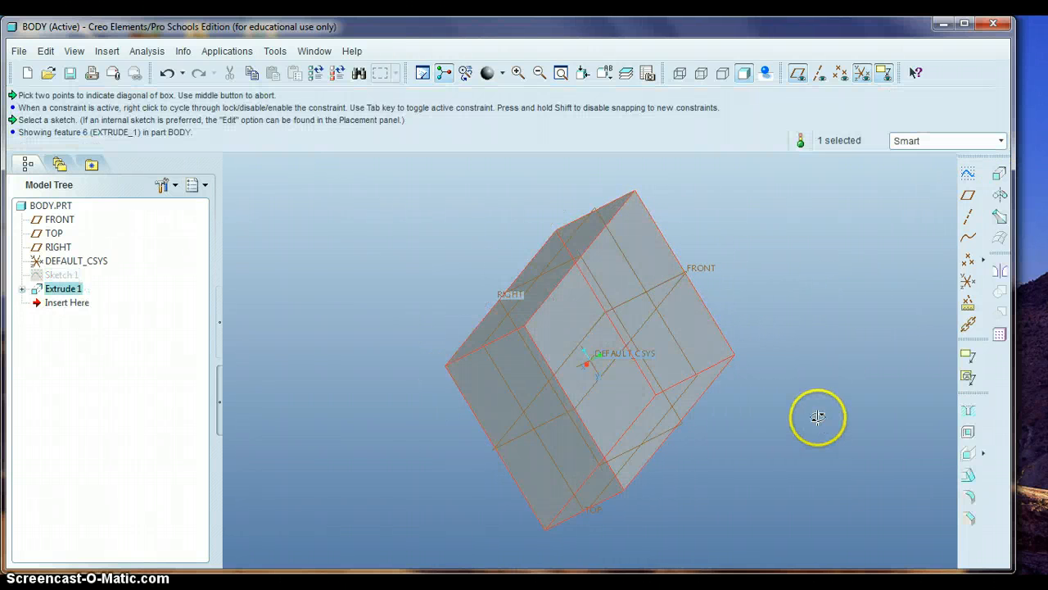
mouse_move(816, 417)
middle_mouse_down()
mouse_move(835, 391)
mouse_move(869, 440)
mouse_move(857, 459)
mouse_move(834, 461)
mouse_move(791, 440)
mouse_move(800, 423)
mouse_move(819, 417)
mouse_move(811, 423)
mouse_move(823, 427)
middle_mouse_up()
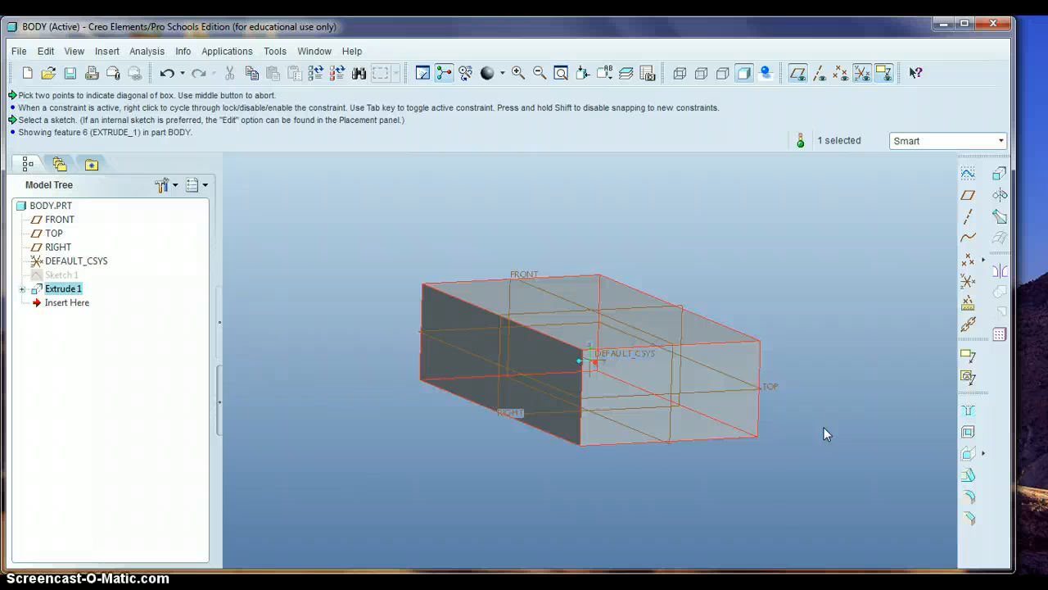
left_click(843, 423)
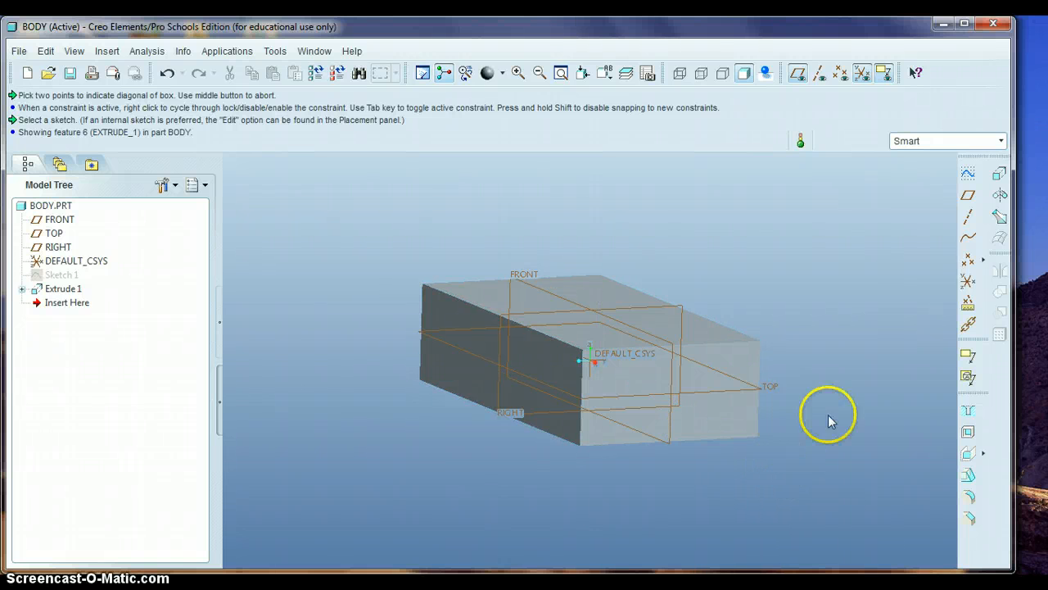
- Start a new sketch on the block's 2.5 by 1.25 end face with the default orientation
left_click(968, 177)
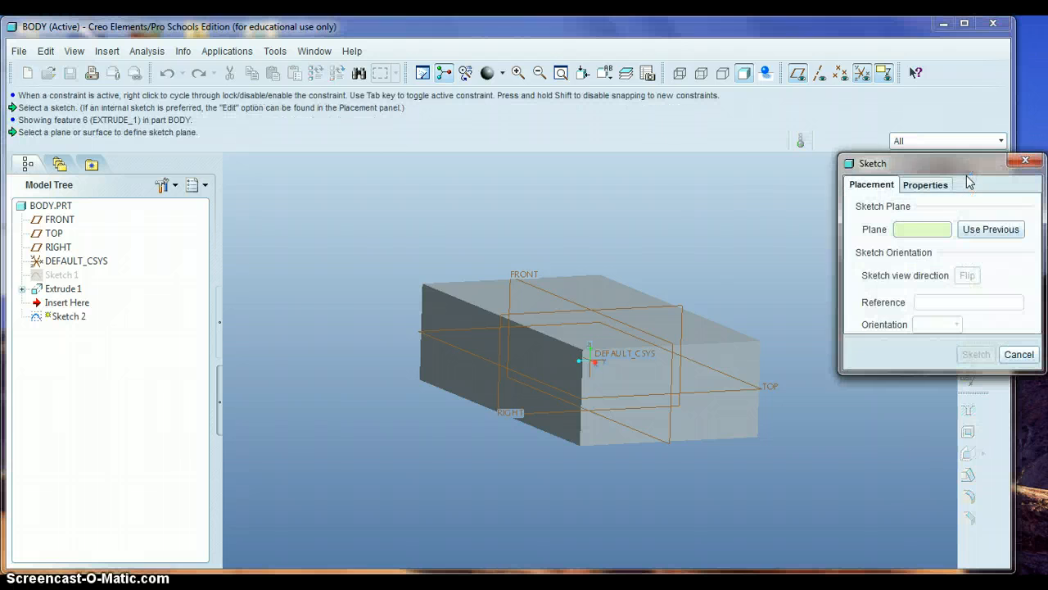
left_click(697, 419)
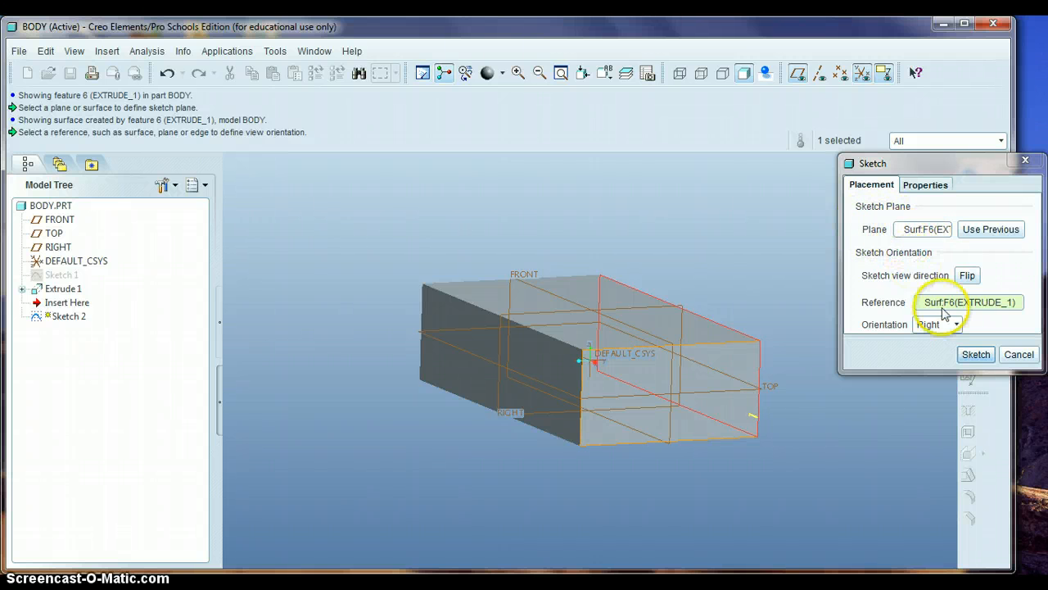
left_click(976, 355)
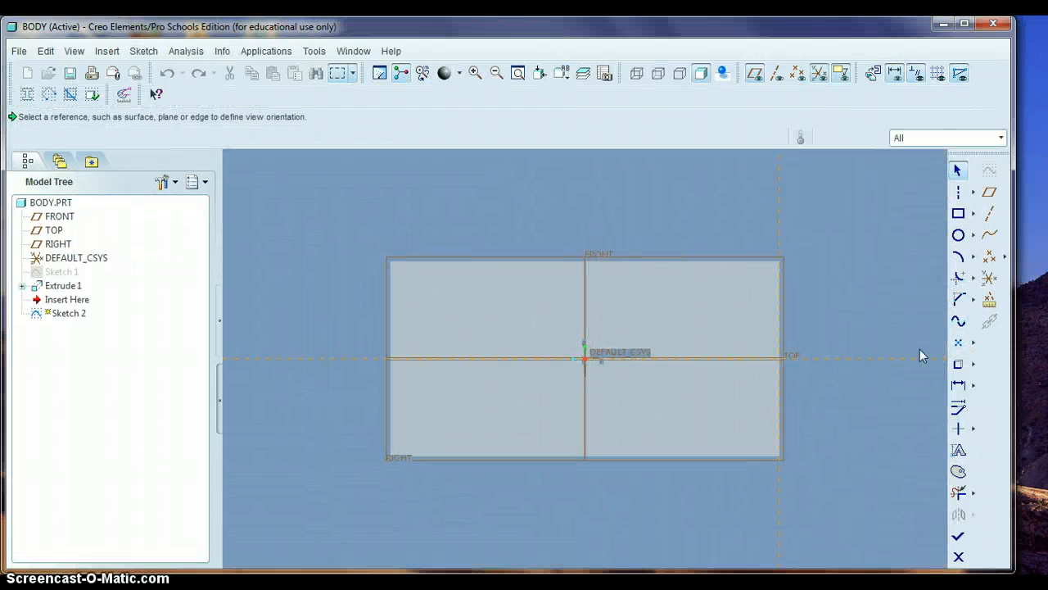
- Add the end face's lower edge surface as a sketch reference
left_click(144, 52)
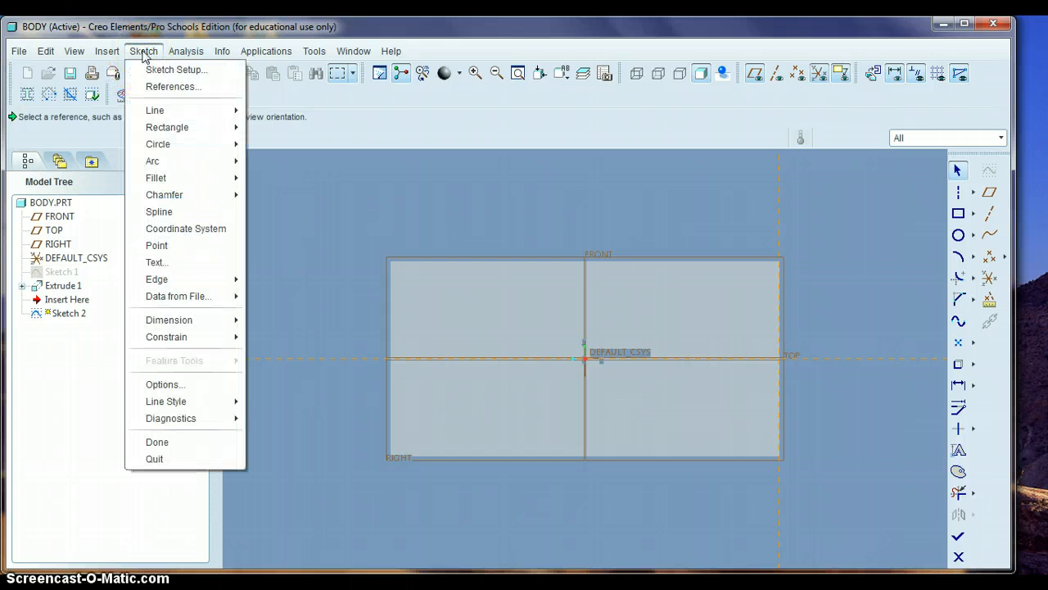
left_click(159, 88)
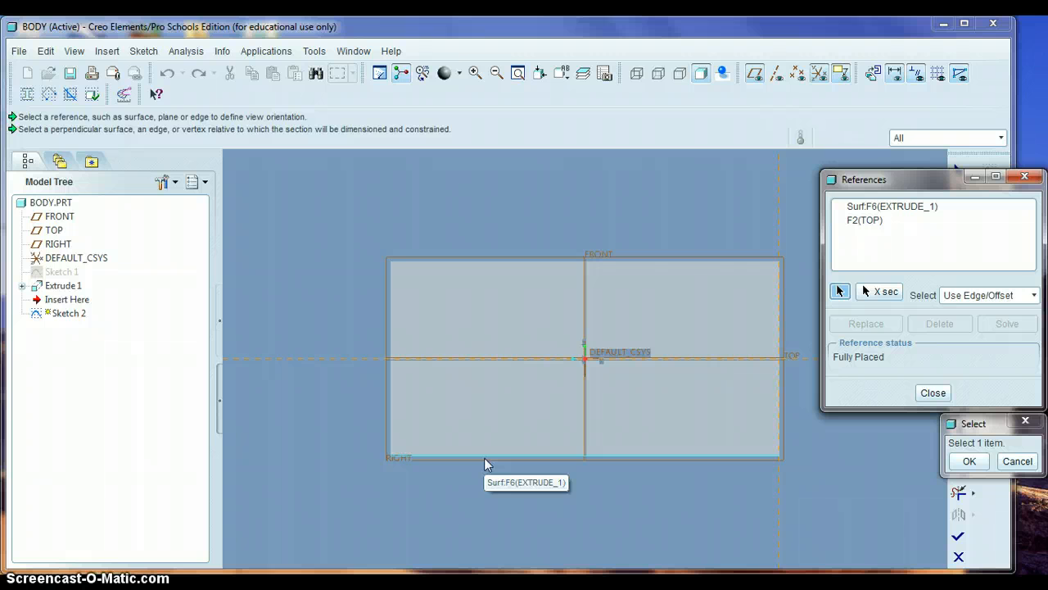
left_click(679, 449)
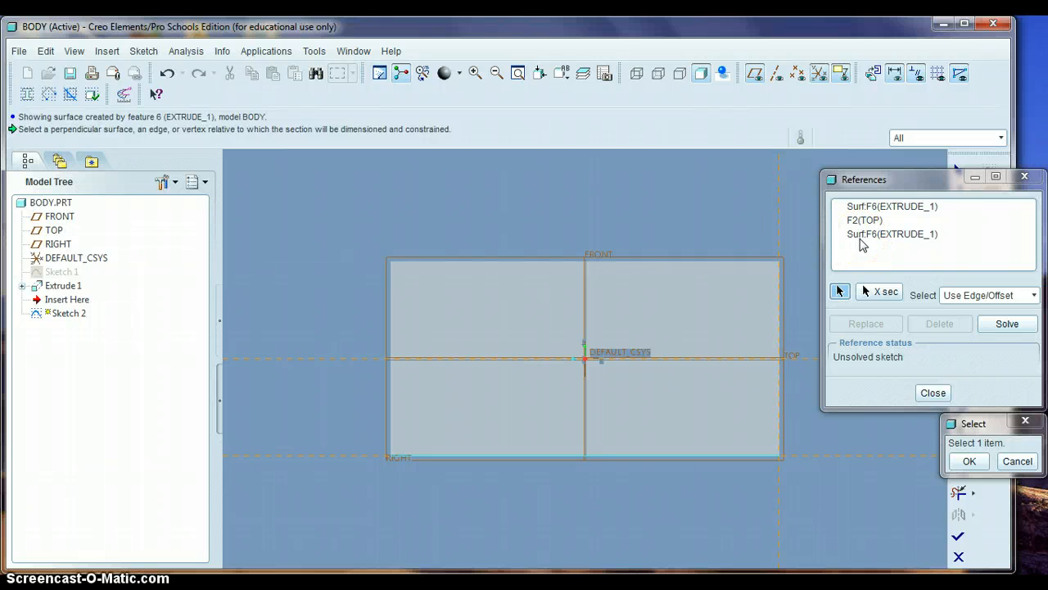
left_click(933, 393)
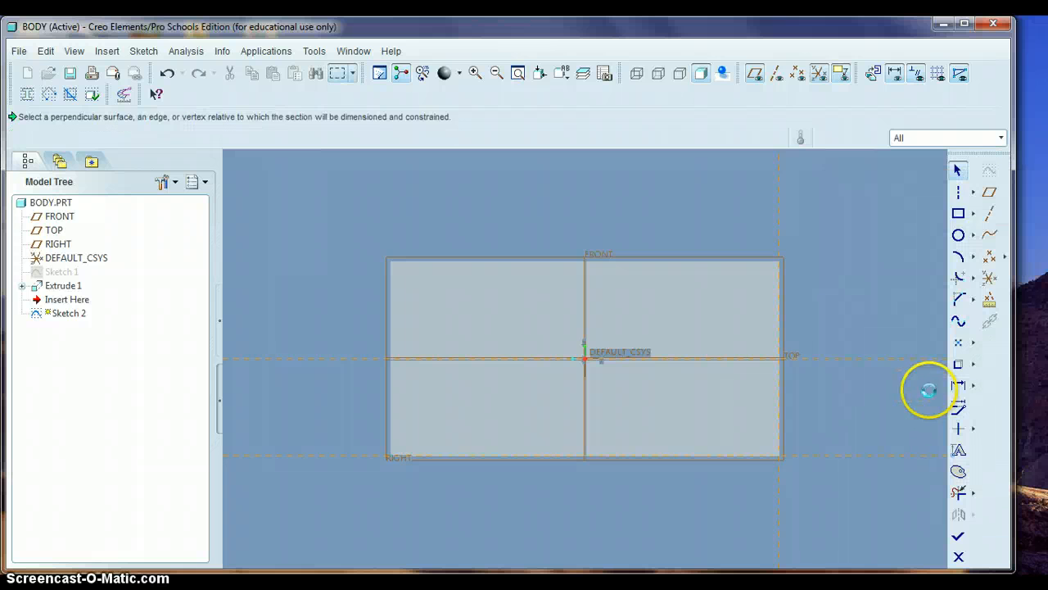
- Sketch a rectangle about 1.51 by 0.70 on the end face, with its base on the lower edge reference
left_click(958, 215)
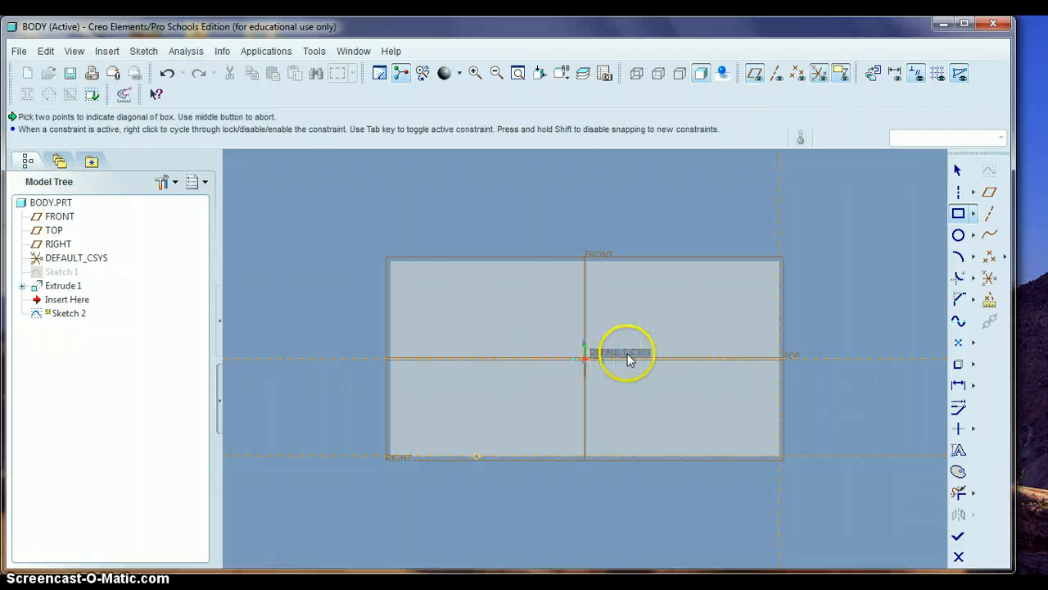
left_click(711, 345)
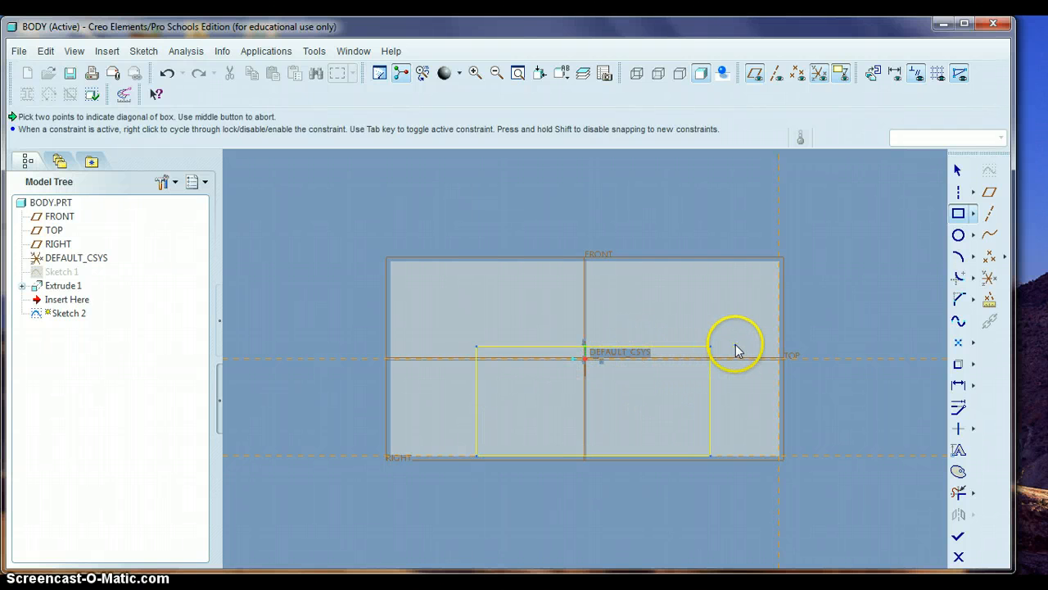
left_click(959, 170)
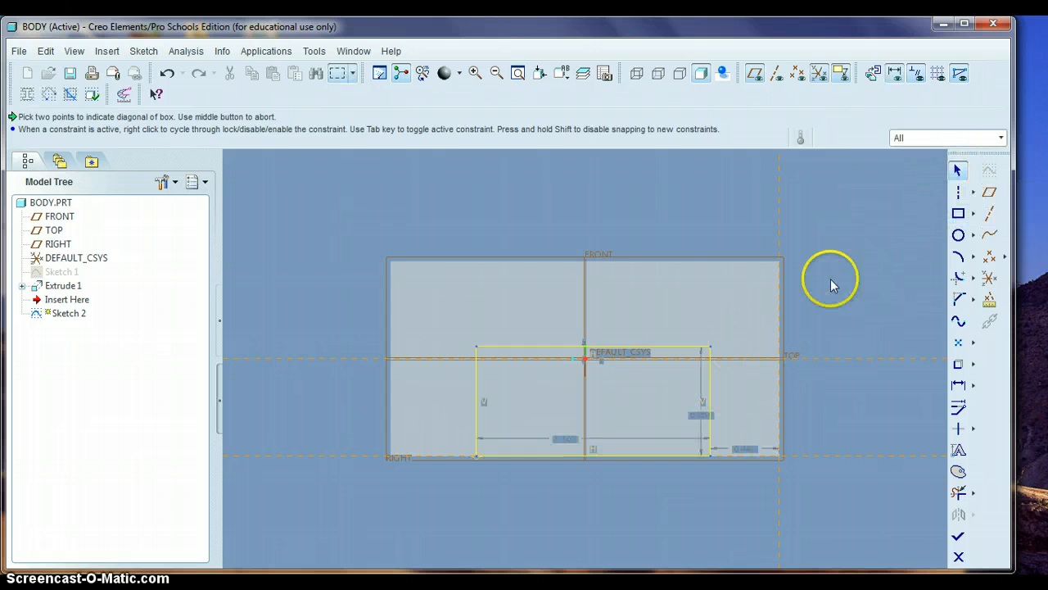
- Set the end-face rectangle's height to 0.75 and its width to 2
double_click(698, 415)
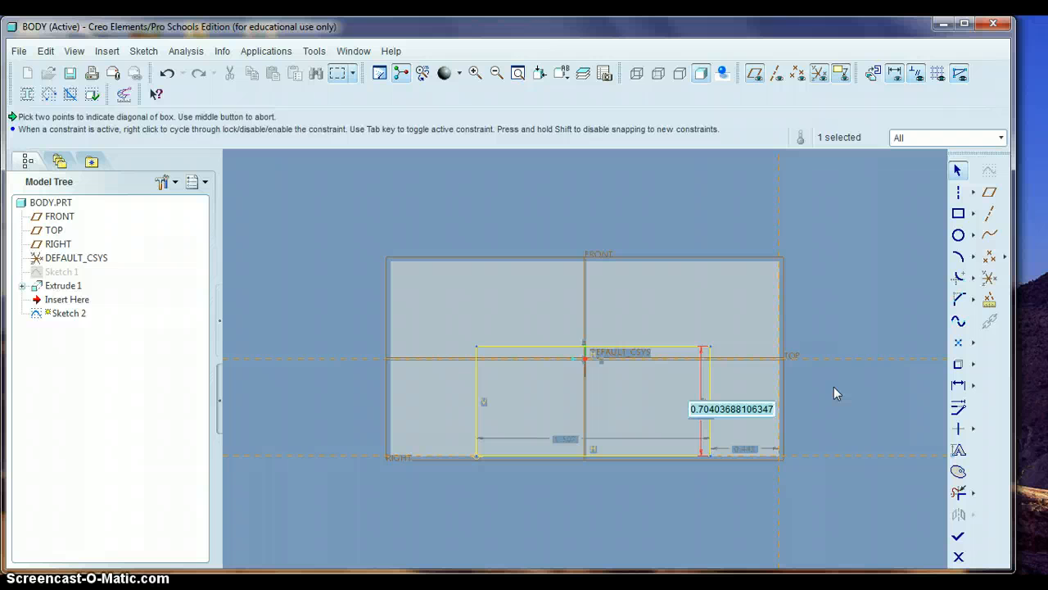
key("BackSpace")
type(".75")
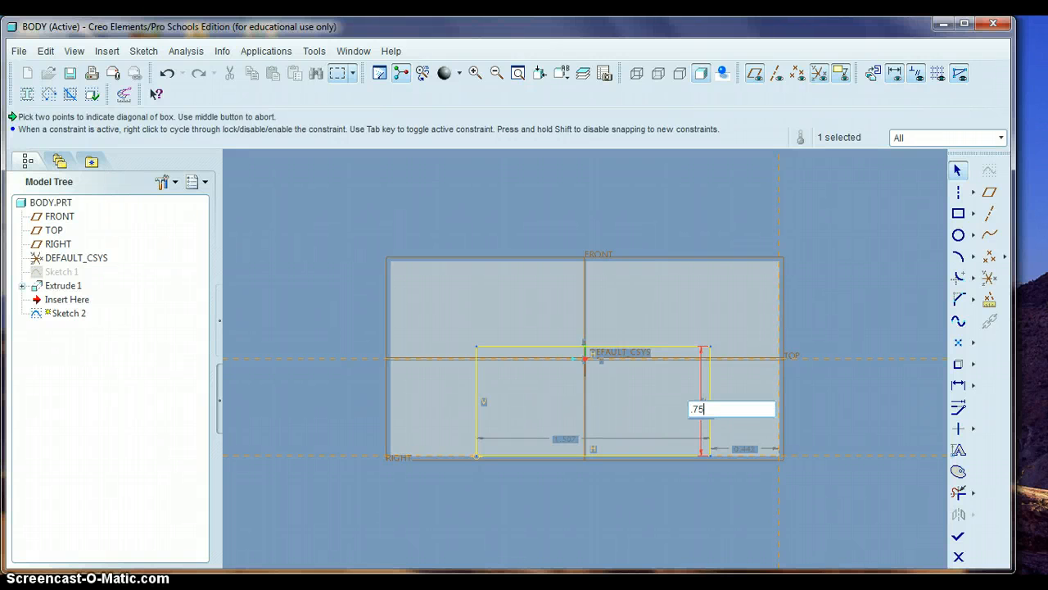
key("Return")
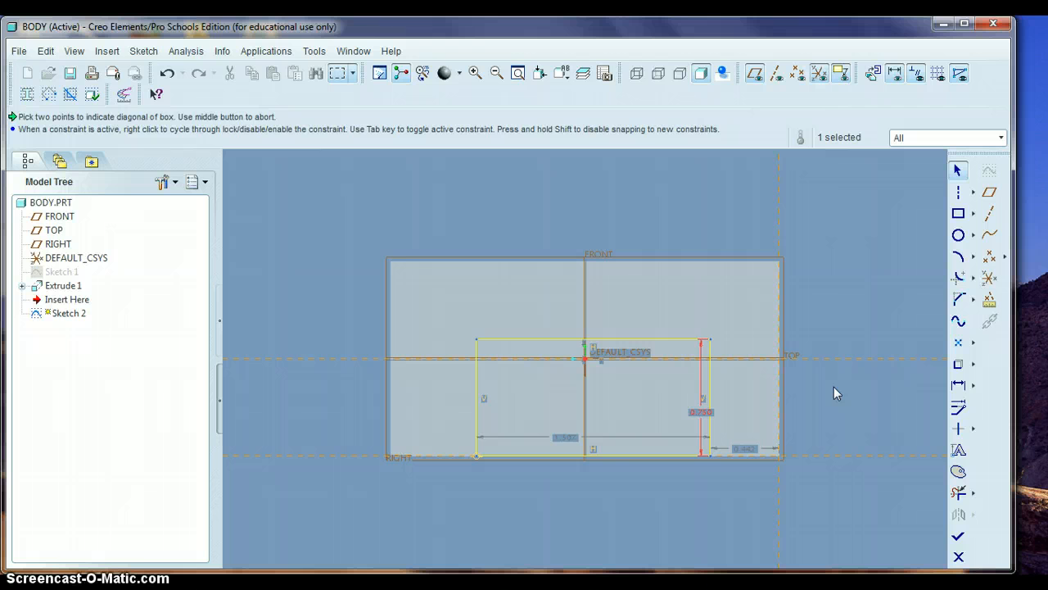
double_click(564, 437)
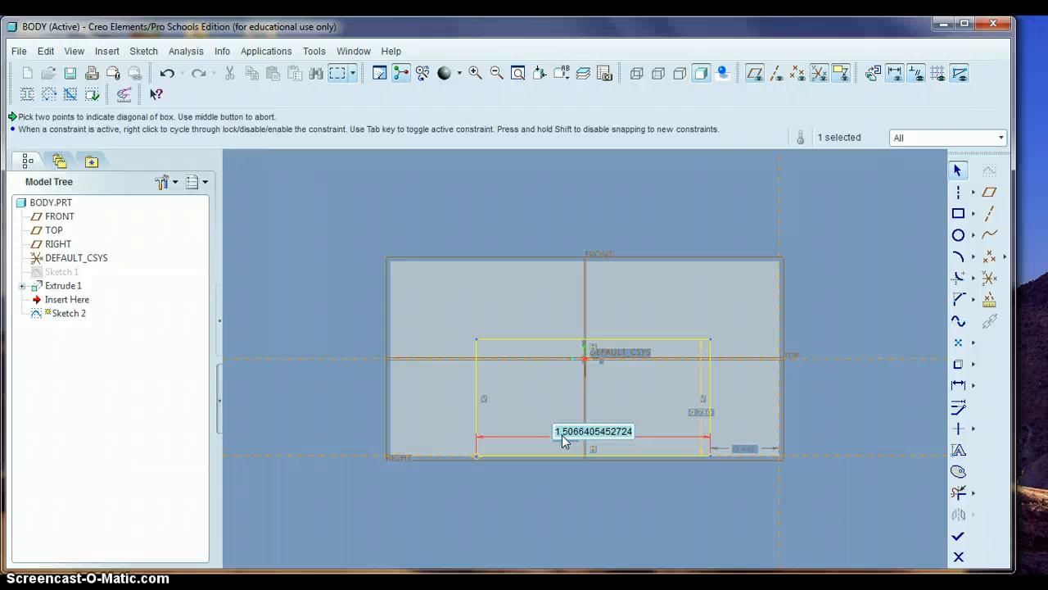
type("2")
key("Return")
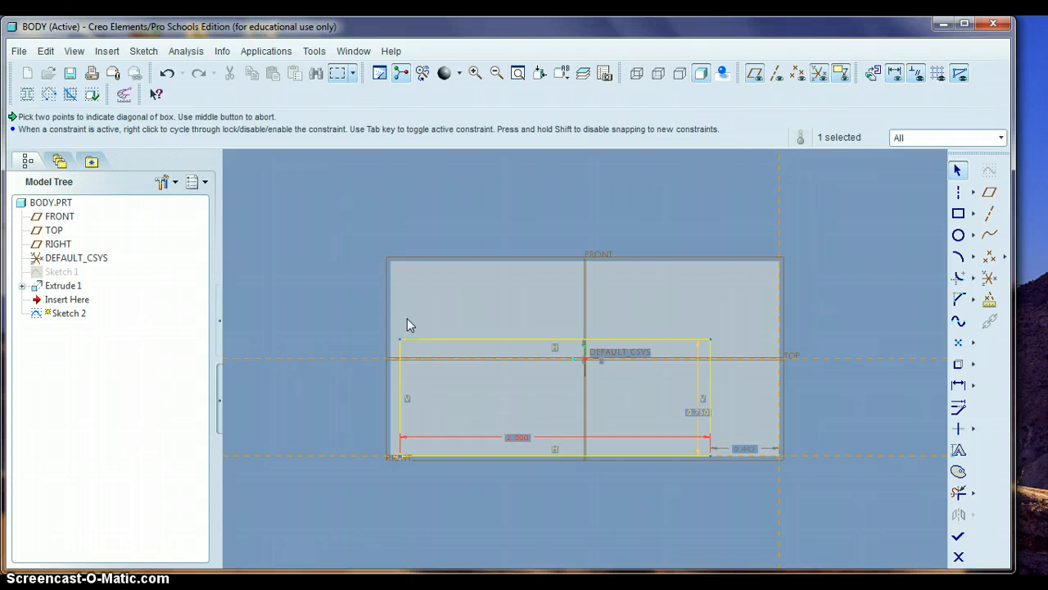
left_click(721, 445)
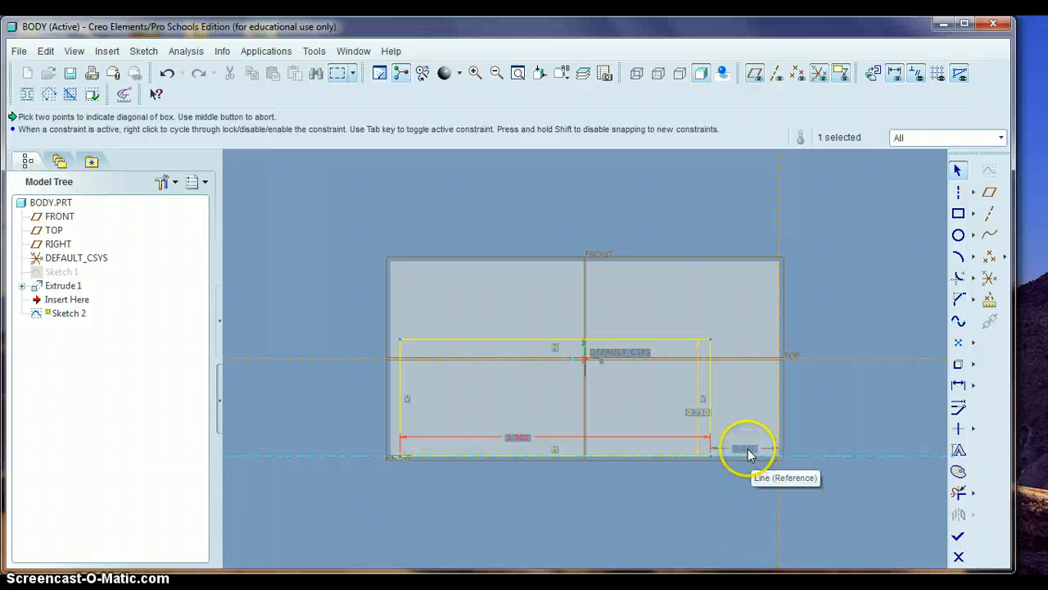
- Complete the end-face sketch with the rectangle offset 0.25 from the side reference and its height set to 1
double_click(747, 449)
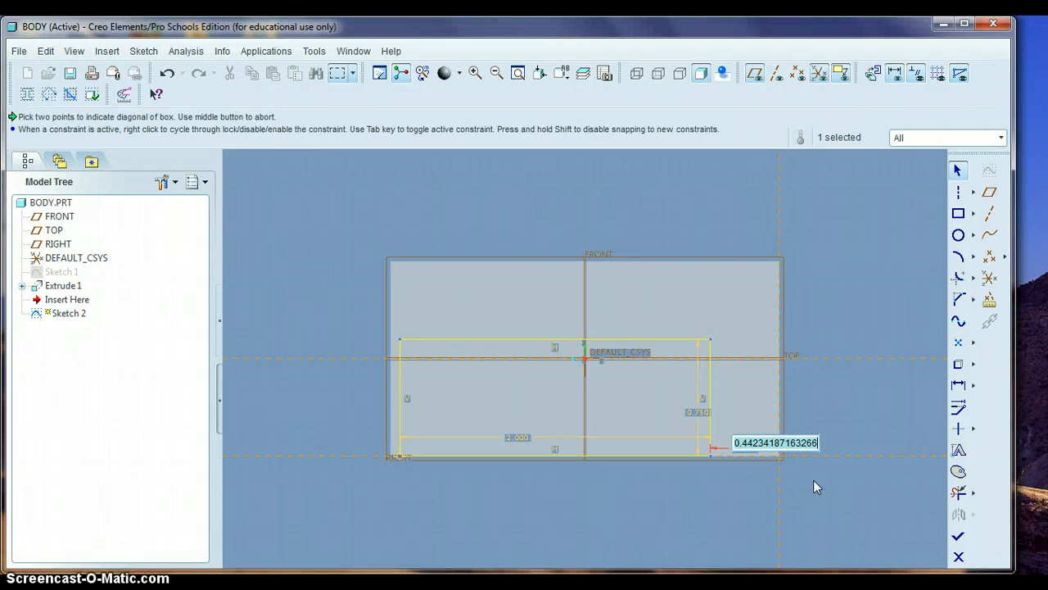
type(".25")
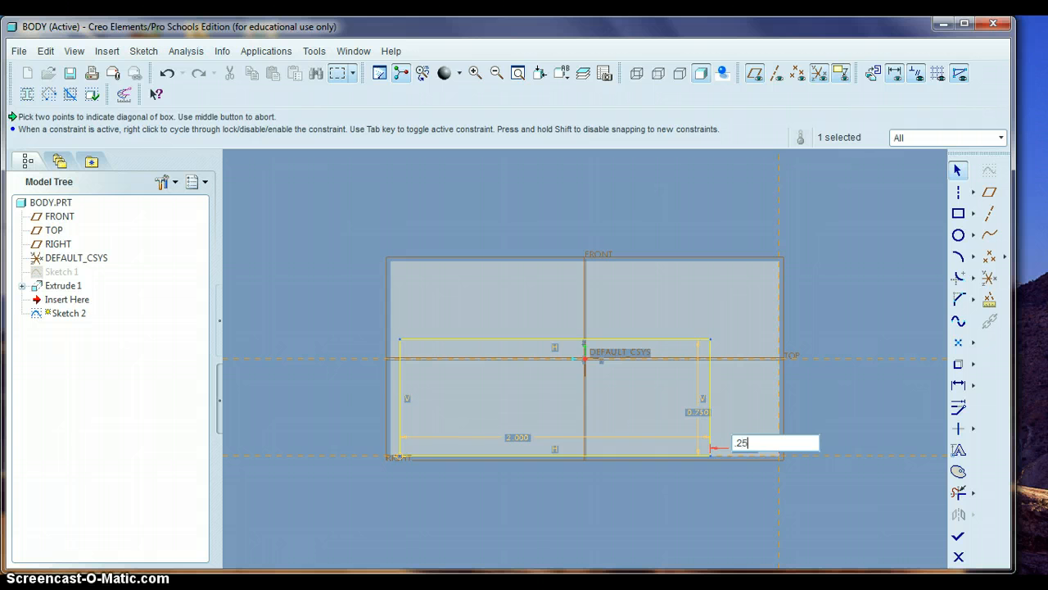
key("Return")
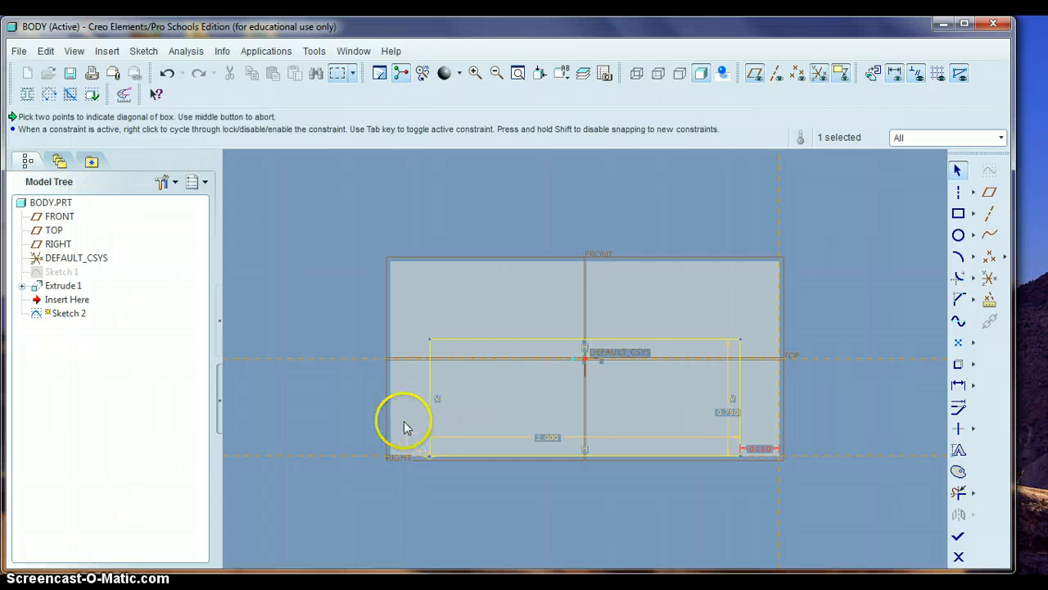
double_click(725, 413)
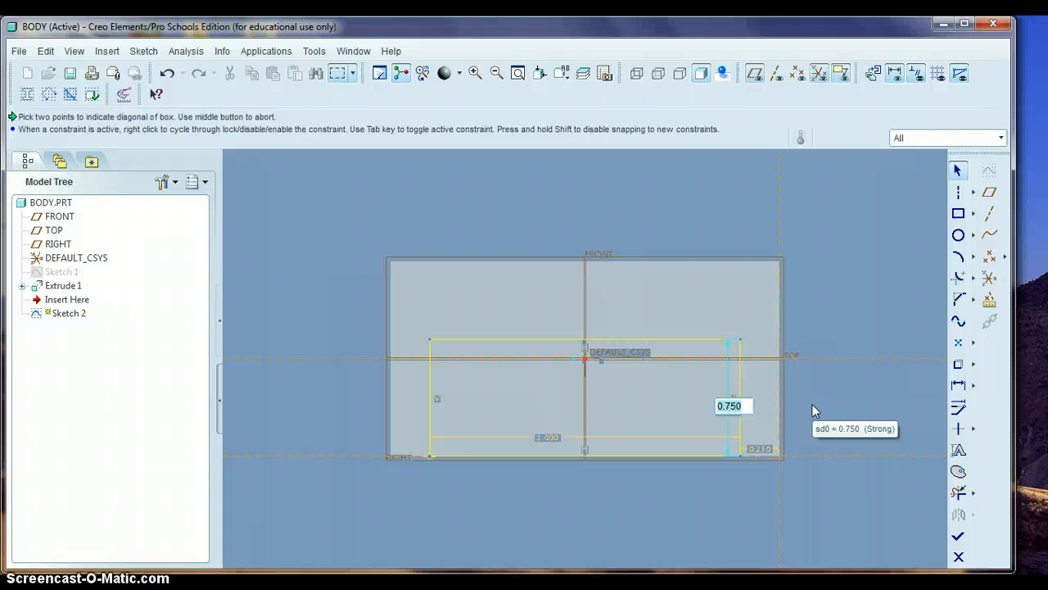
type("1")
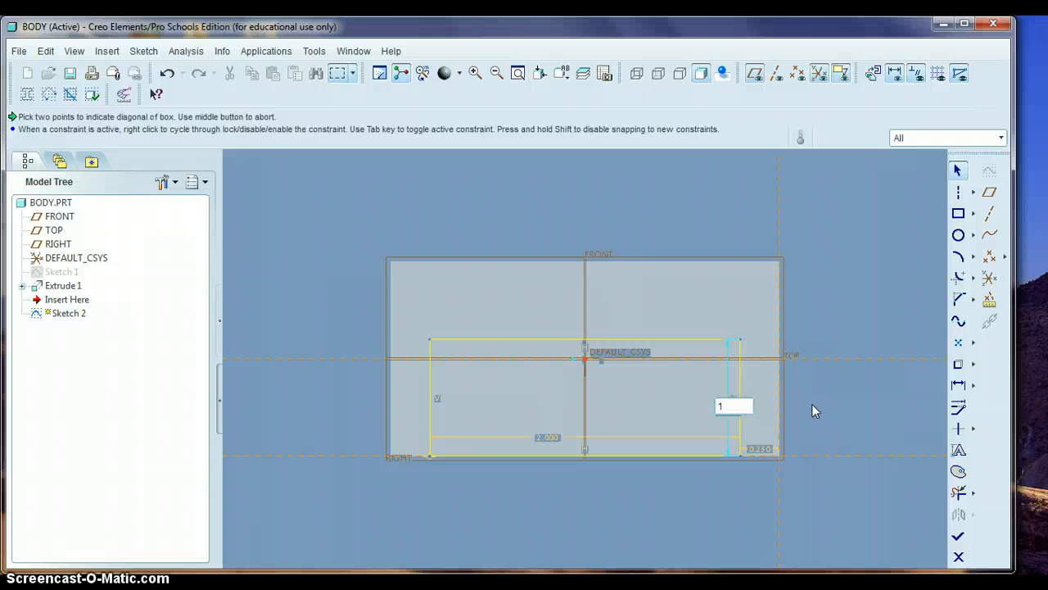
key("Return")
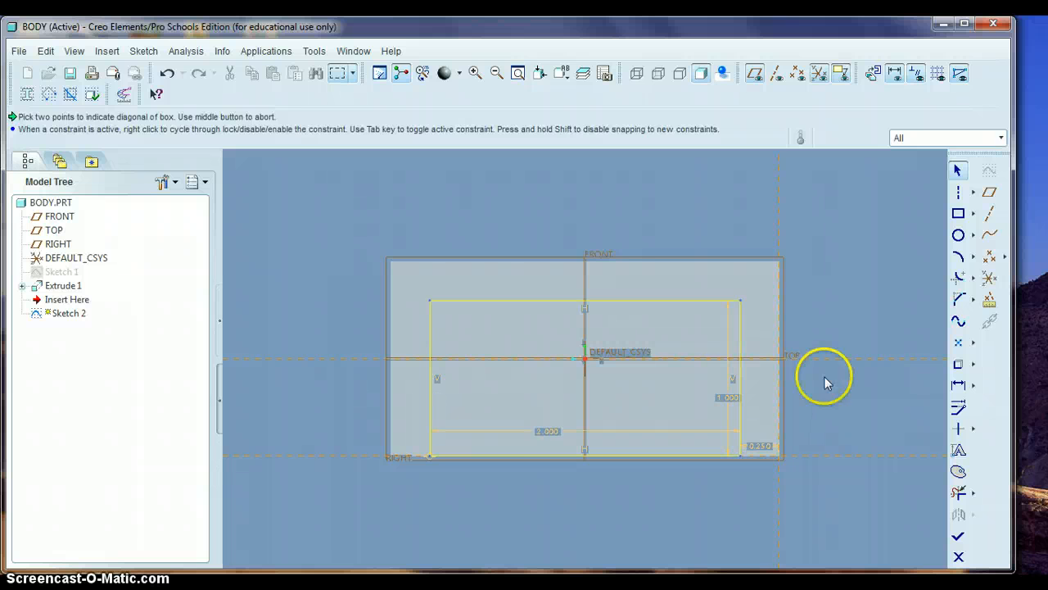
left_click(958, 538)
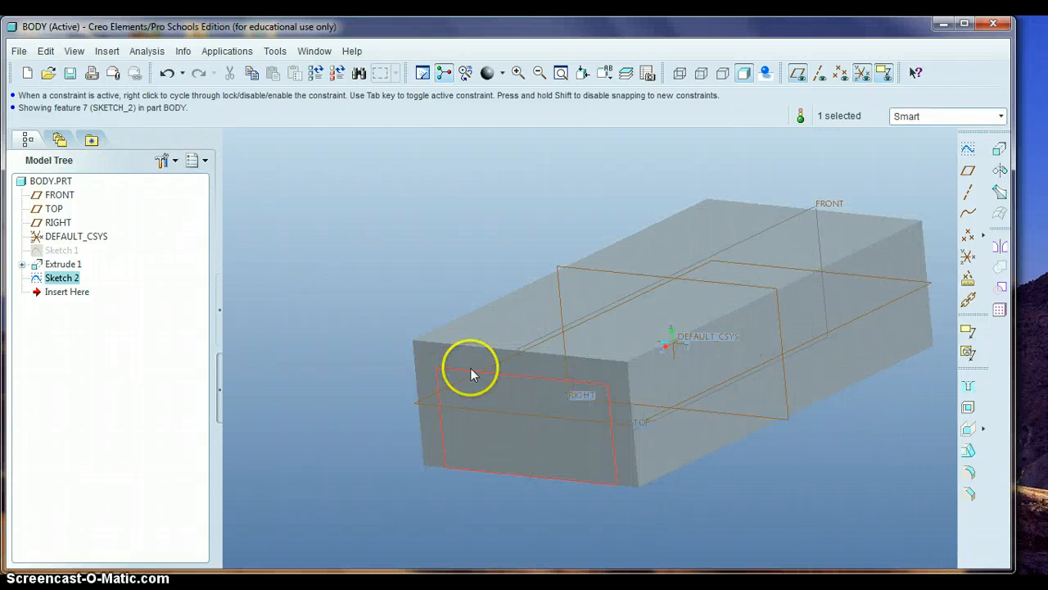
- Start an Extrude of the end-face rectangle sketch and point its direction into the block
left_click(336, 348)
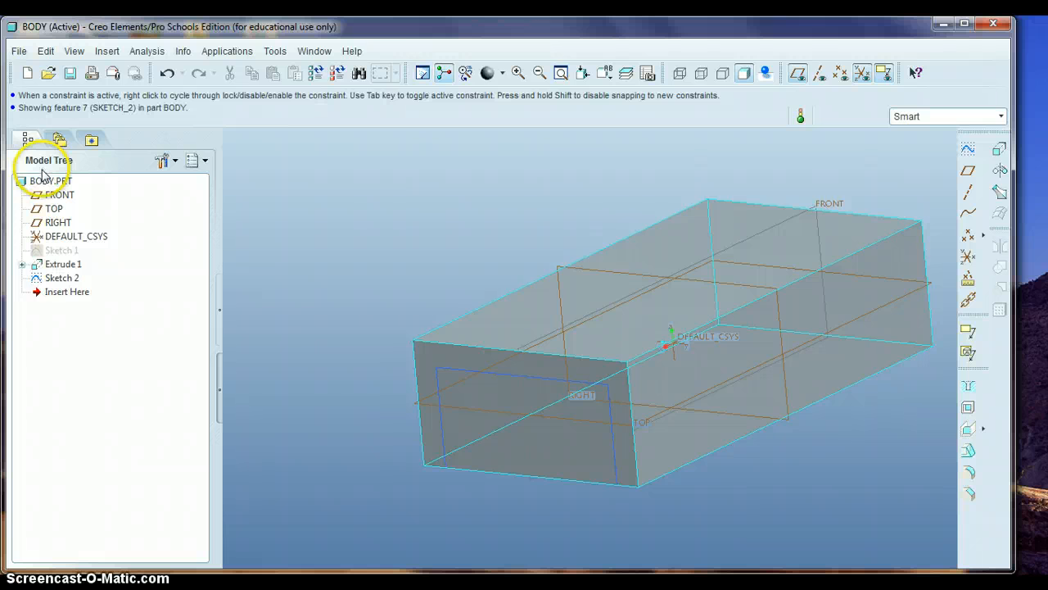
left_click(59, 279)
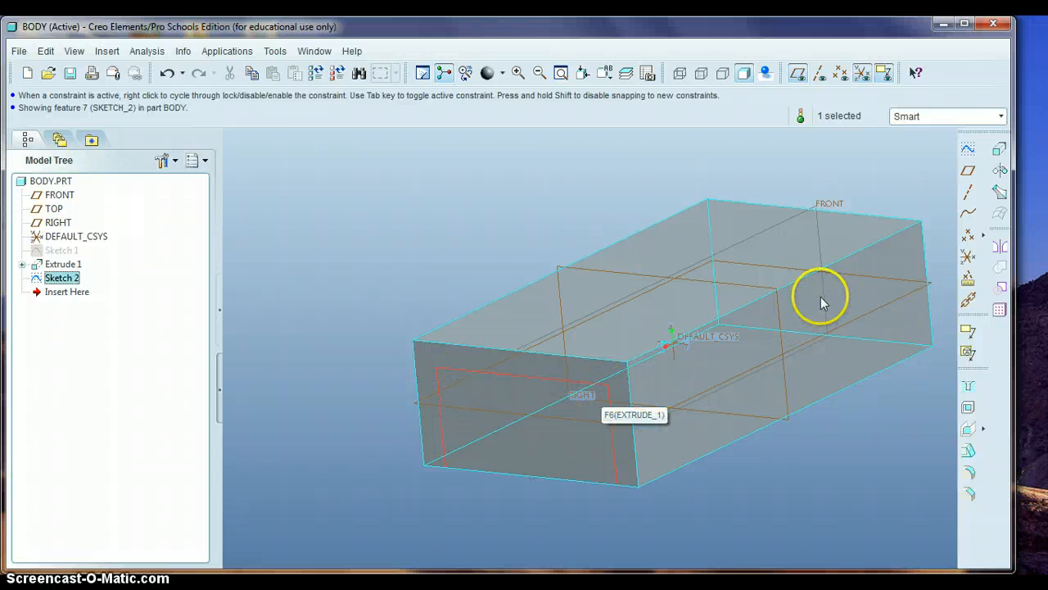
left_click(999, 149)
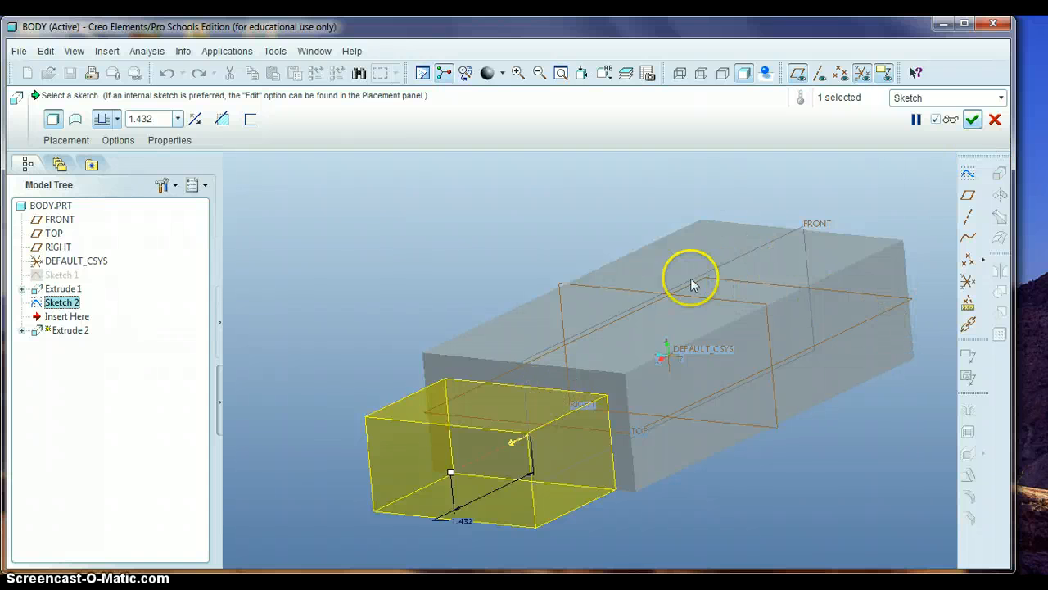
left_click(195, 119)
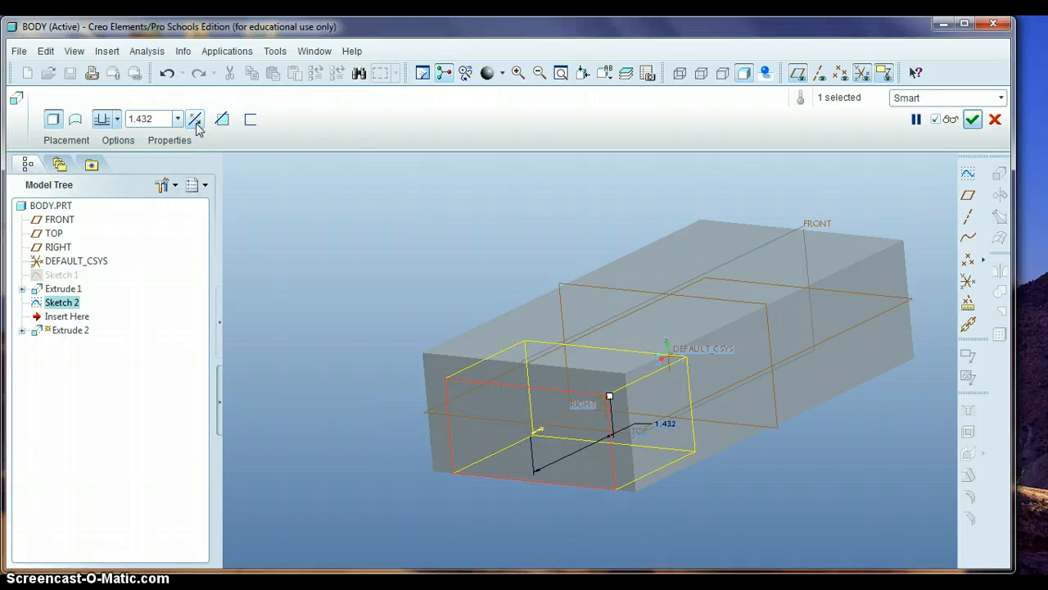
left_click(195, 120)
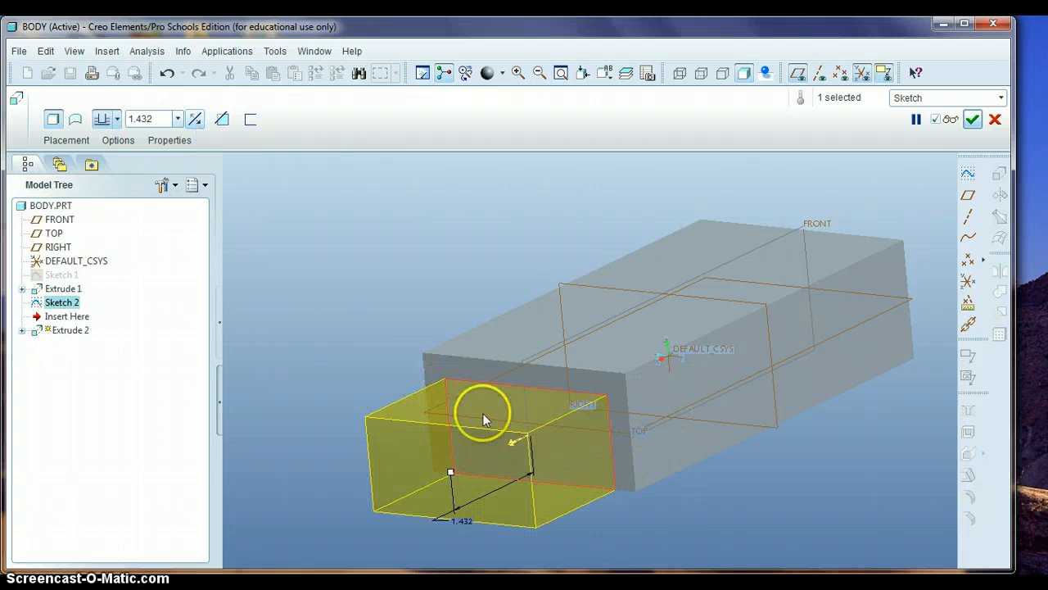
left_click(522, 442)
left_click(532, 432)
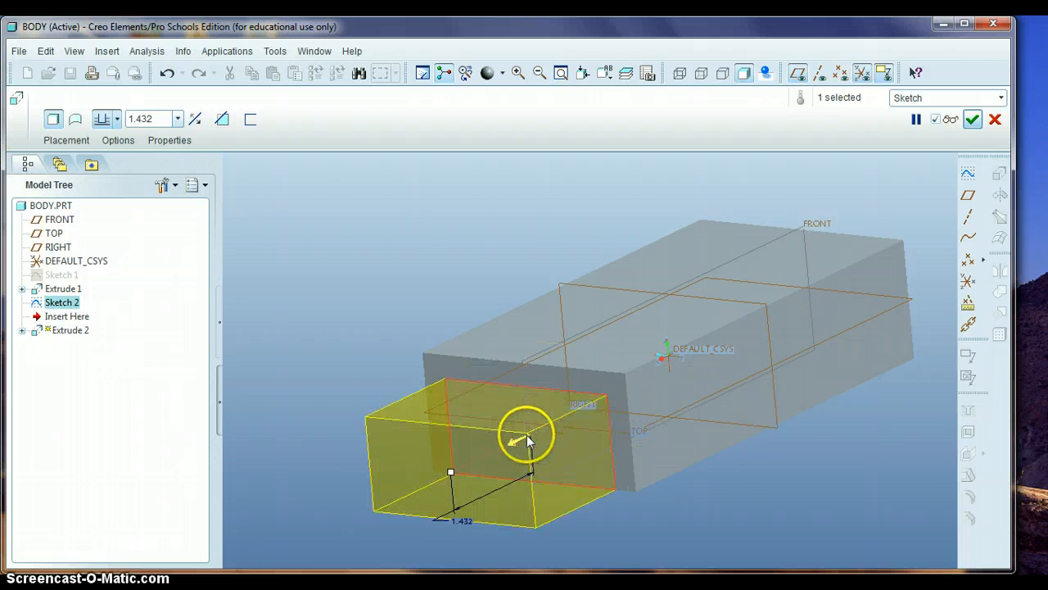
left_click(523, 438)
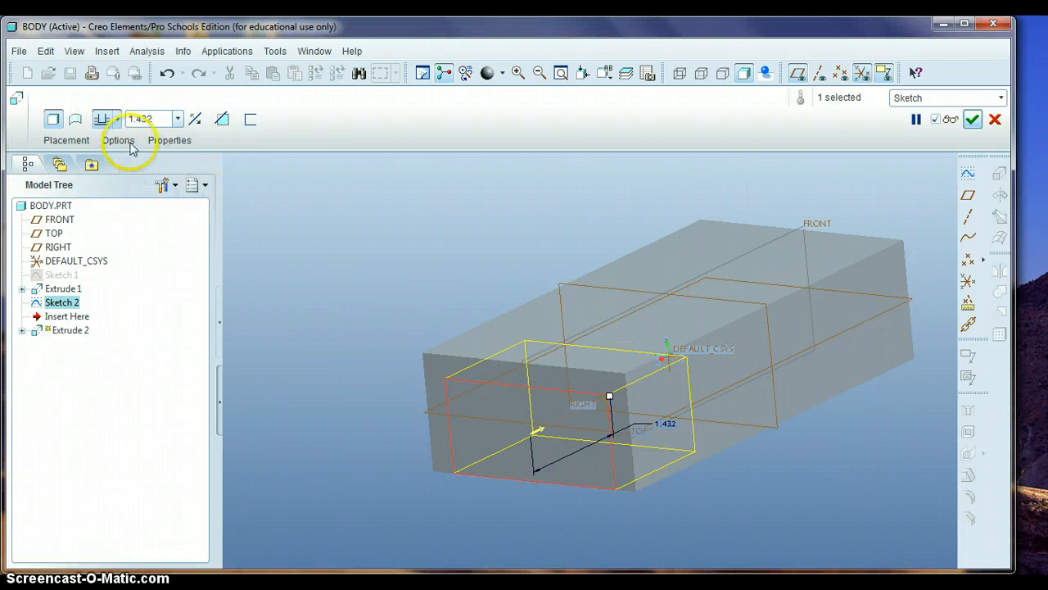
- Make the extrusion a material-removing cut with Through All depth along the whole block
left_click(117, 119)
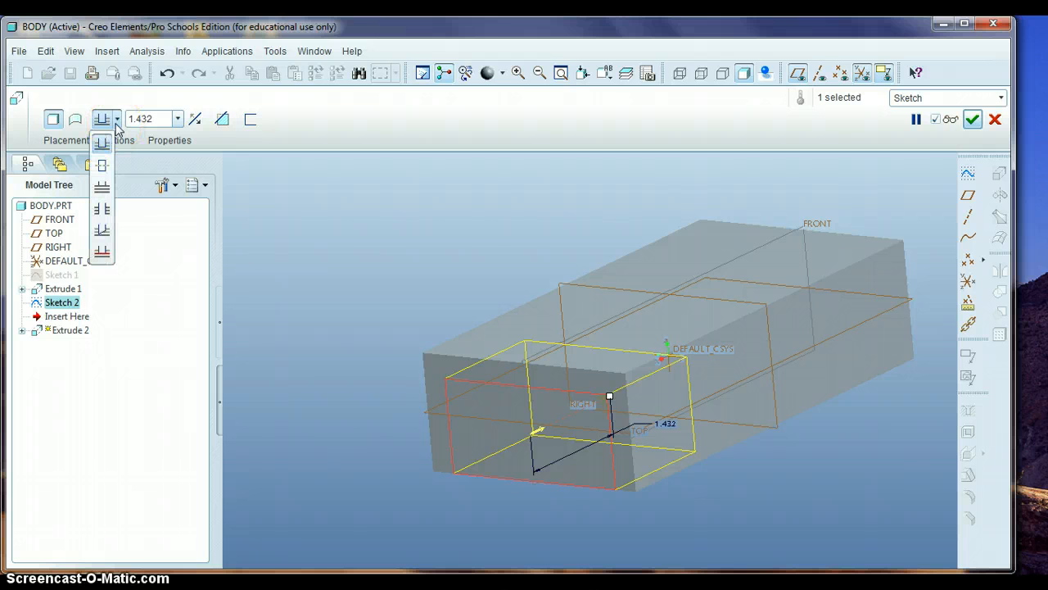
left_click(105, 214)
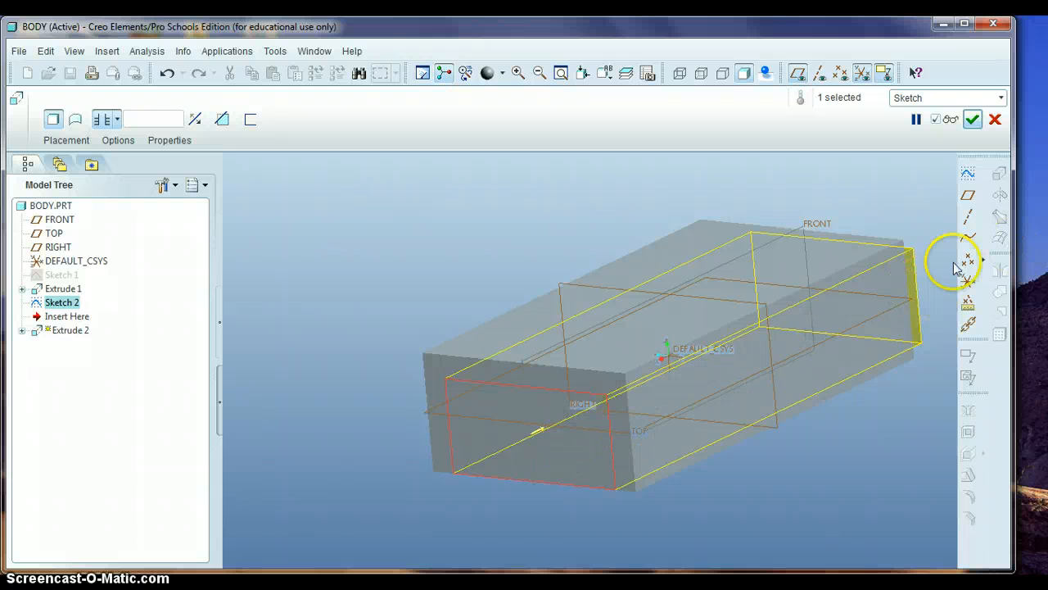
middle_click_drag(915, 249, 913, 273)
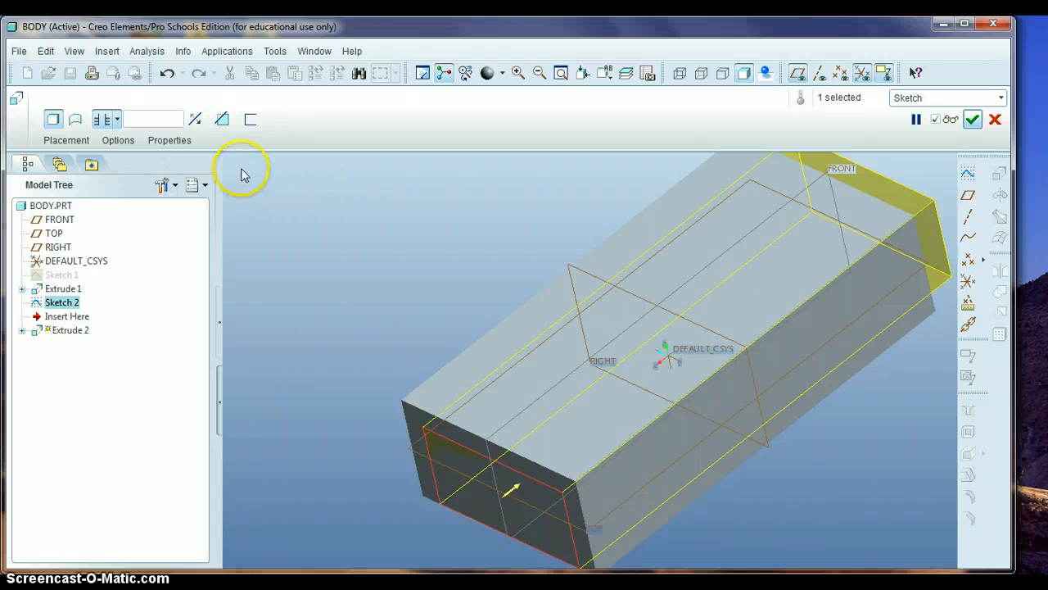
left_click(222, 121)
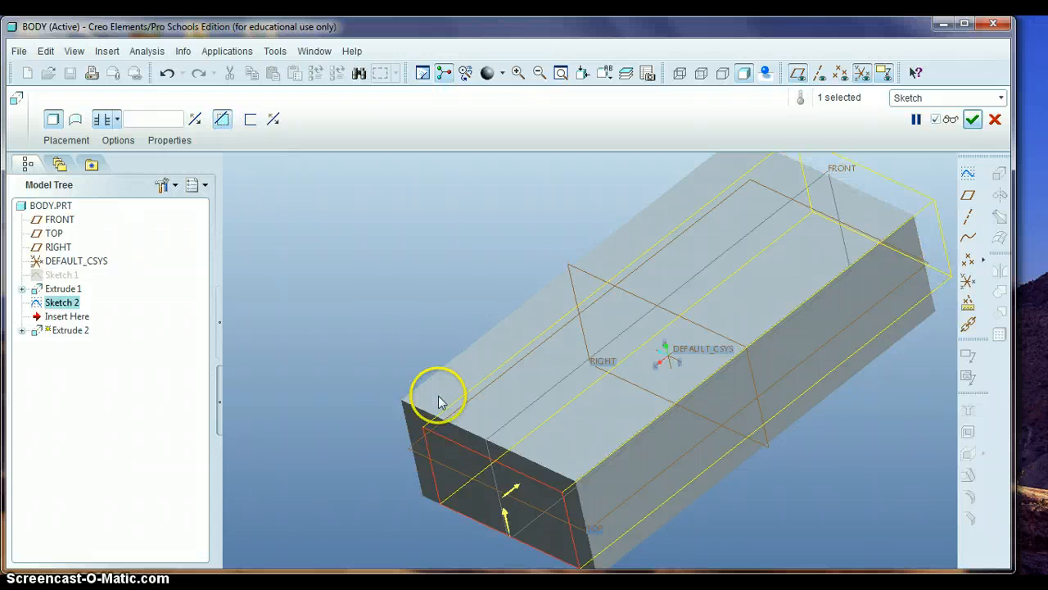
left_click(973, 120)
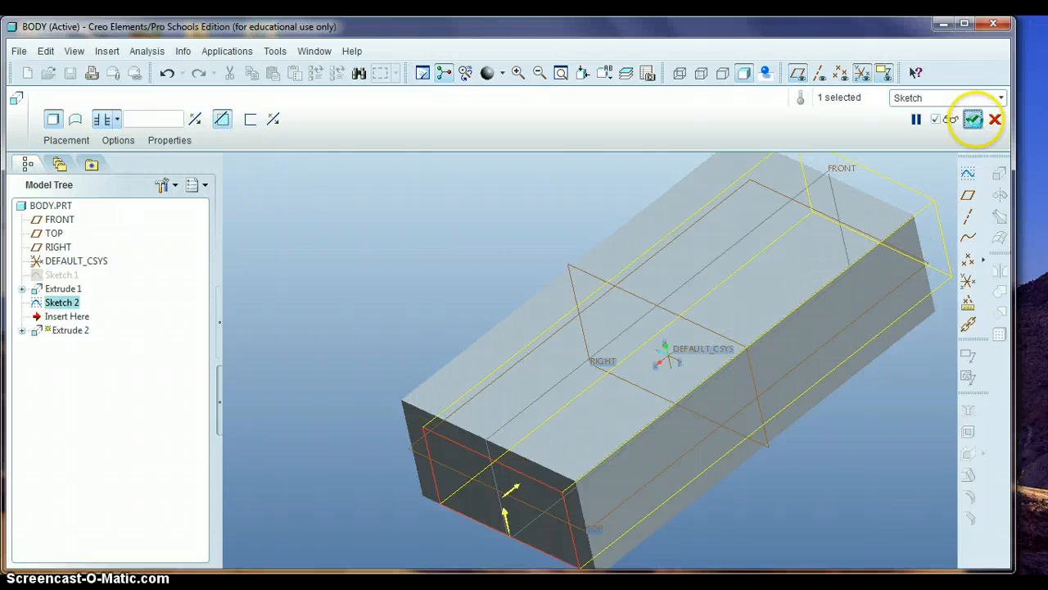
middle_click_drag(838, 522, 871, 491)
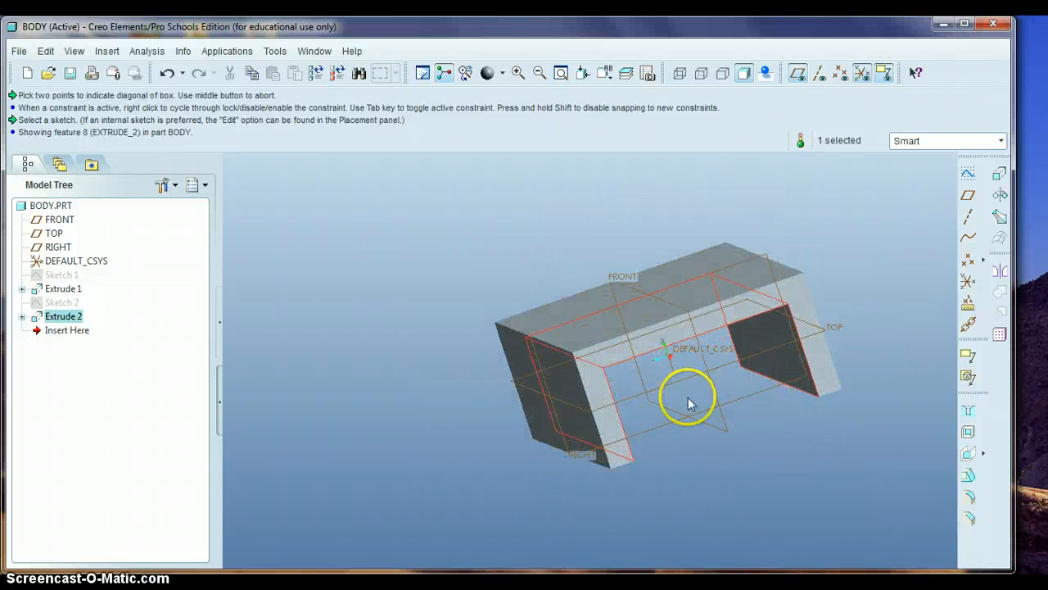
left_click(792, 477)
middle_click_drag(838, 499, 812, 508)
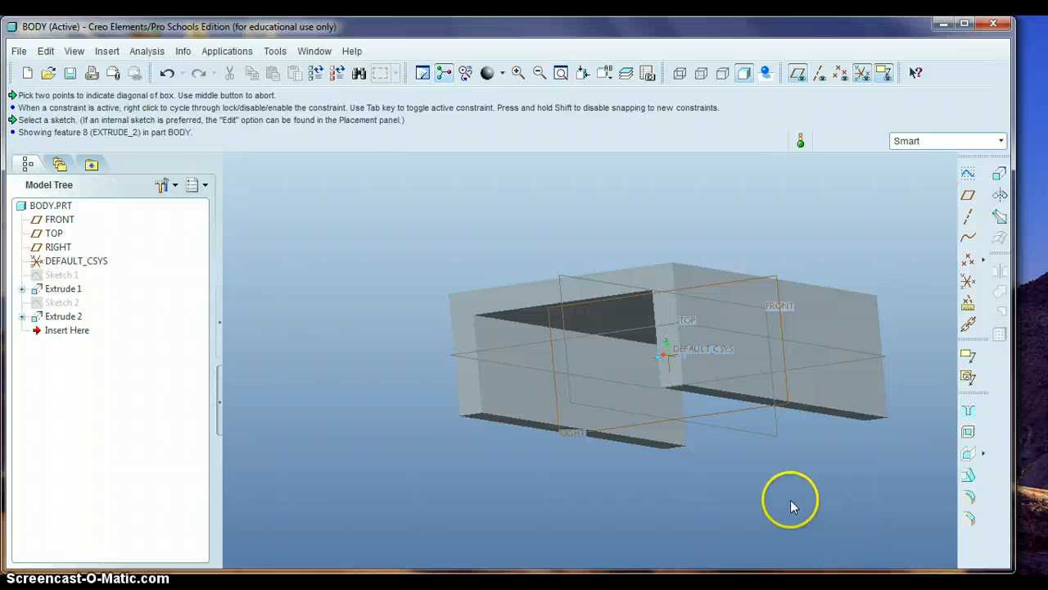
middle_click_drag(769, 494, 642, 315)
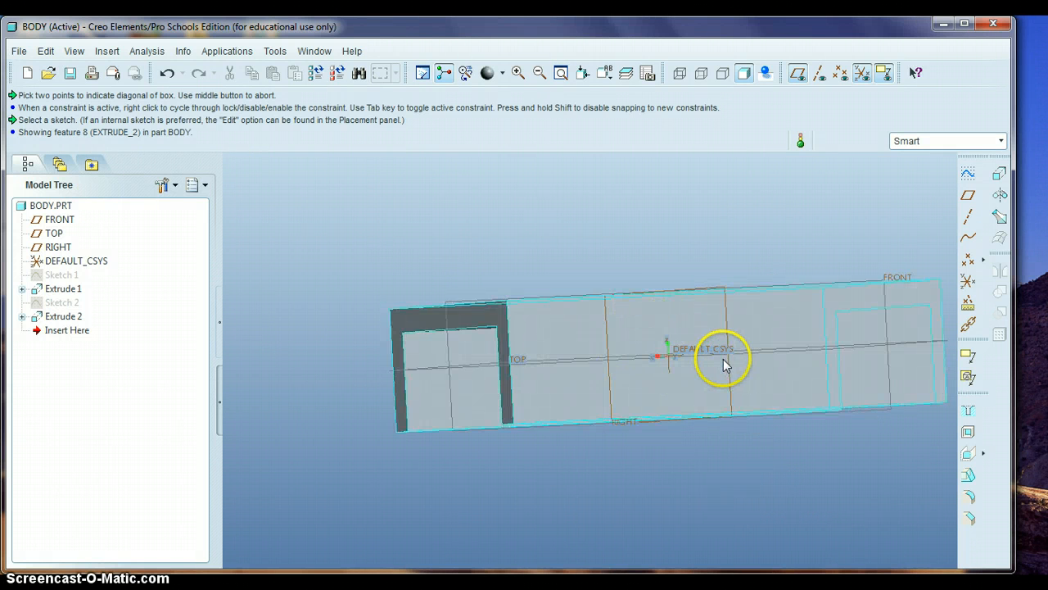